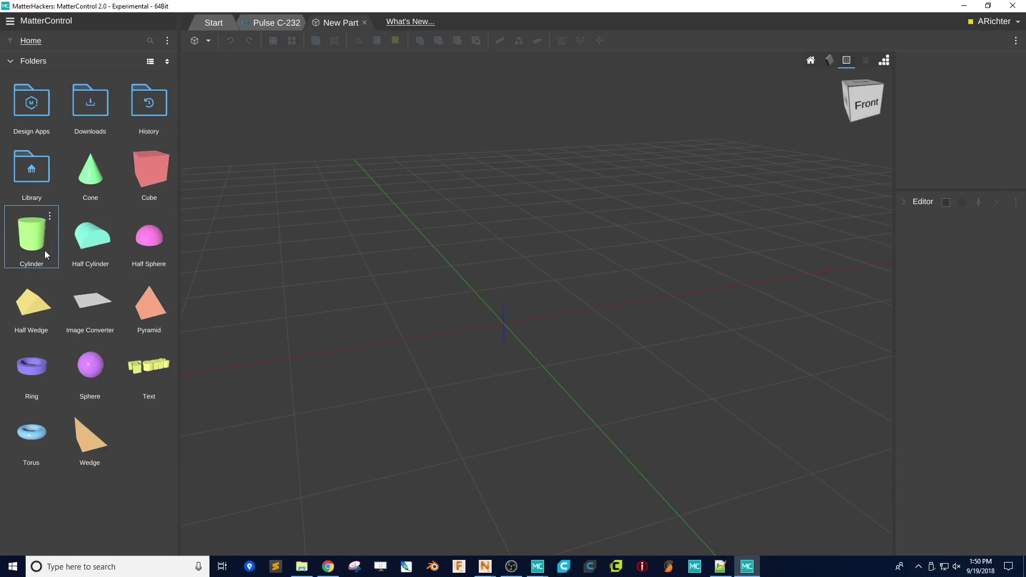
- Add a cylinder and make it a 6-sided plate, diameter 150 and height 2
drag(44, 250, 502, 353)
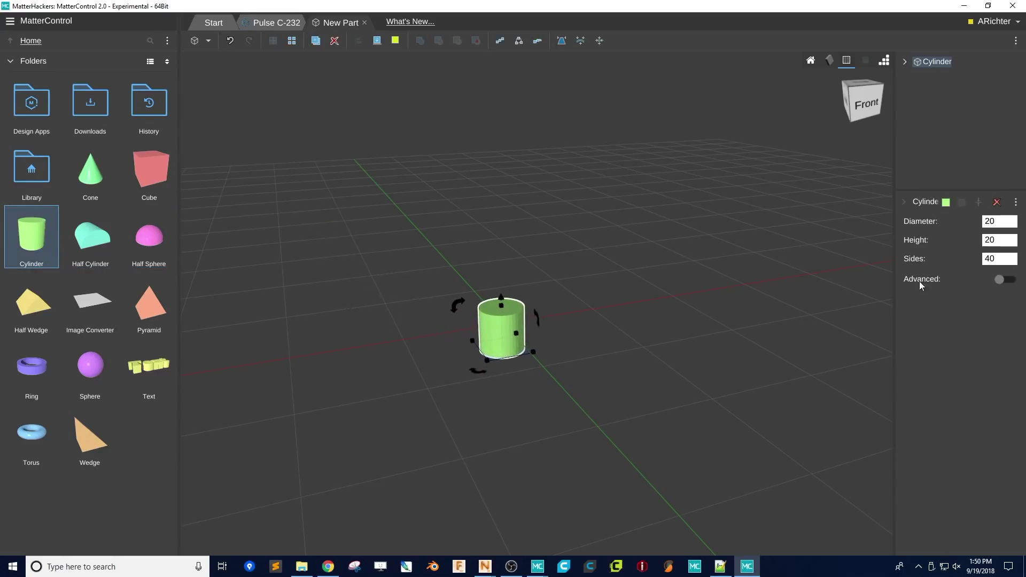
click(985, 221)
click(1009, 259)
text(6)
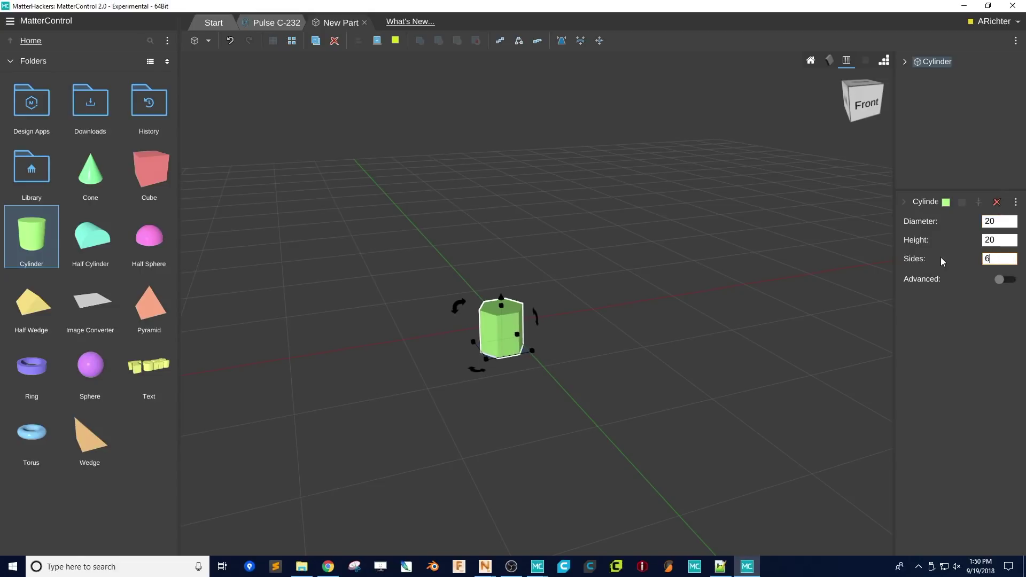
scroll(534, 331, up, 2)
click(1014, 222)
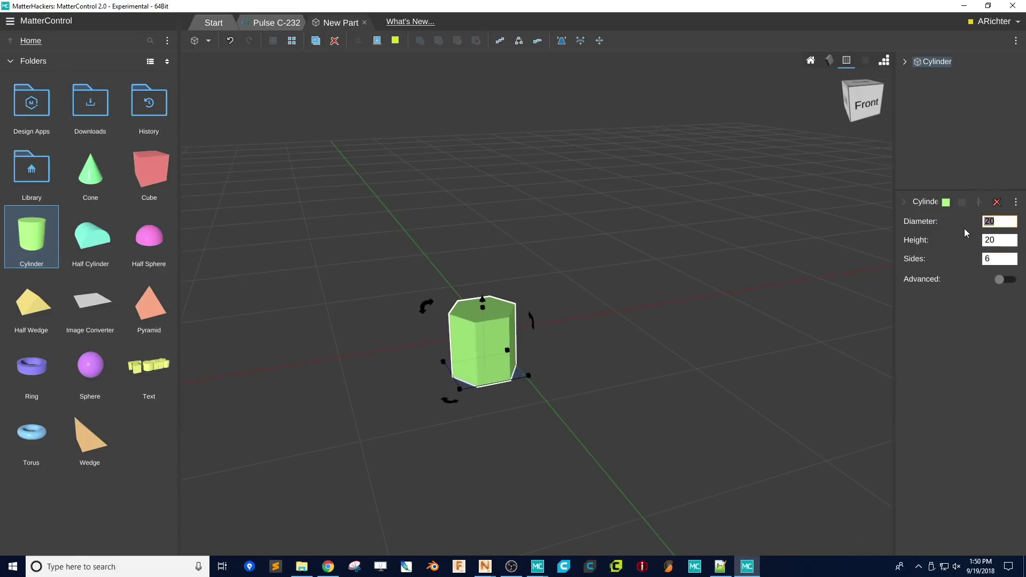
text(150)
right_drag(406, 224, 402, 310)
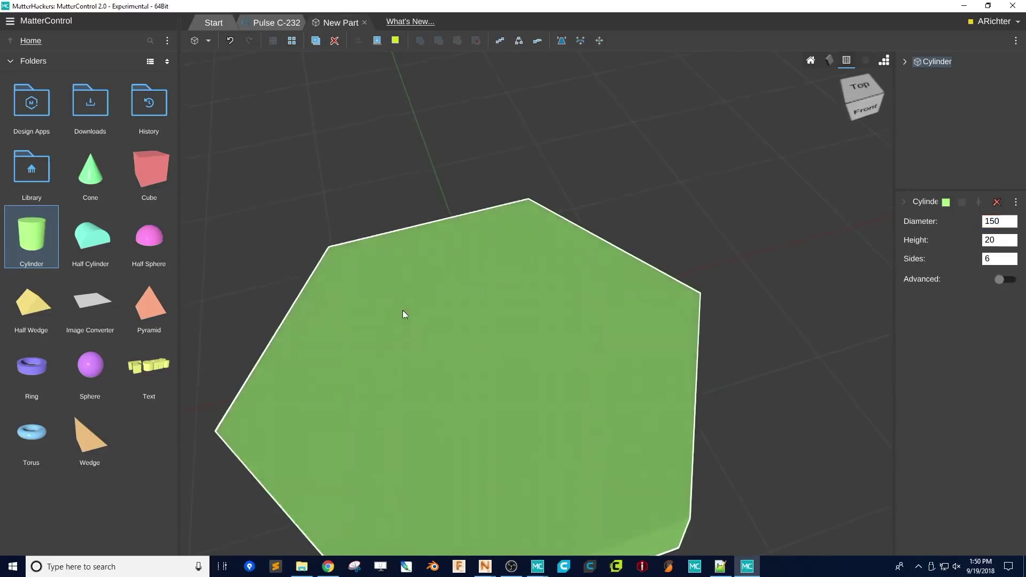
scroll(403, 326, down, 3)
scroll(421, 326, up, 1)
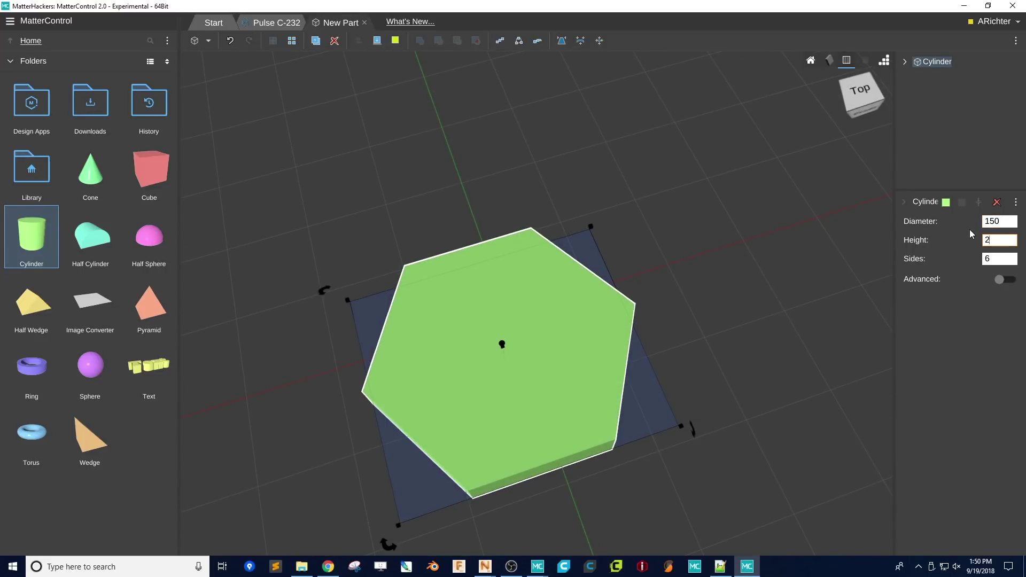
key(Return)
- Rotate the hexagonal plate 30° about its vertical axis
middle_drag(665, 376, 605, 312)
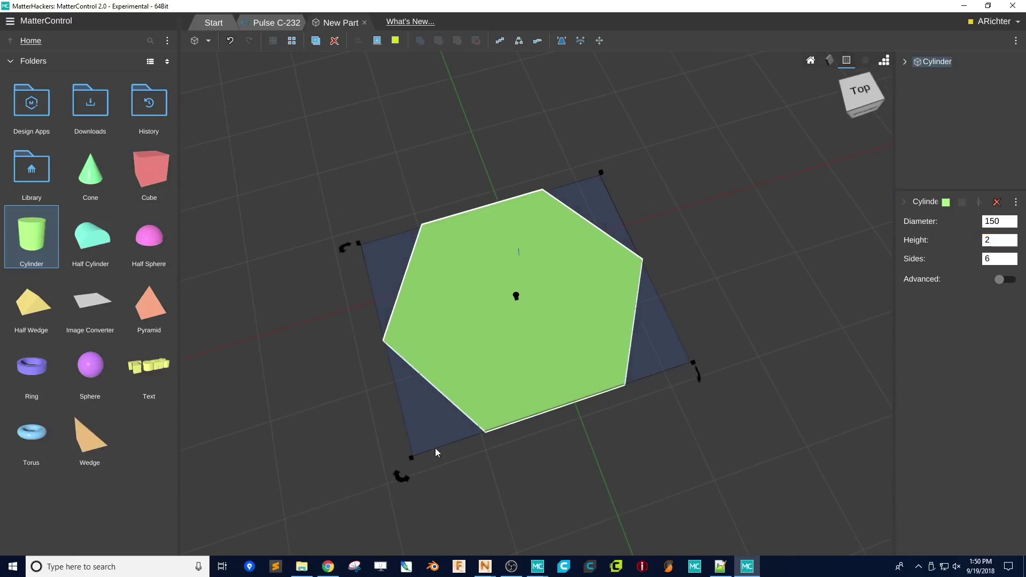
drag(392, 478, 507, 525)
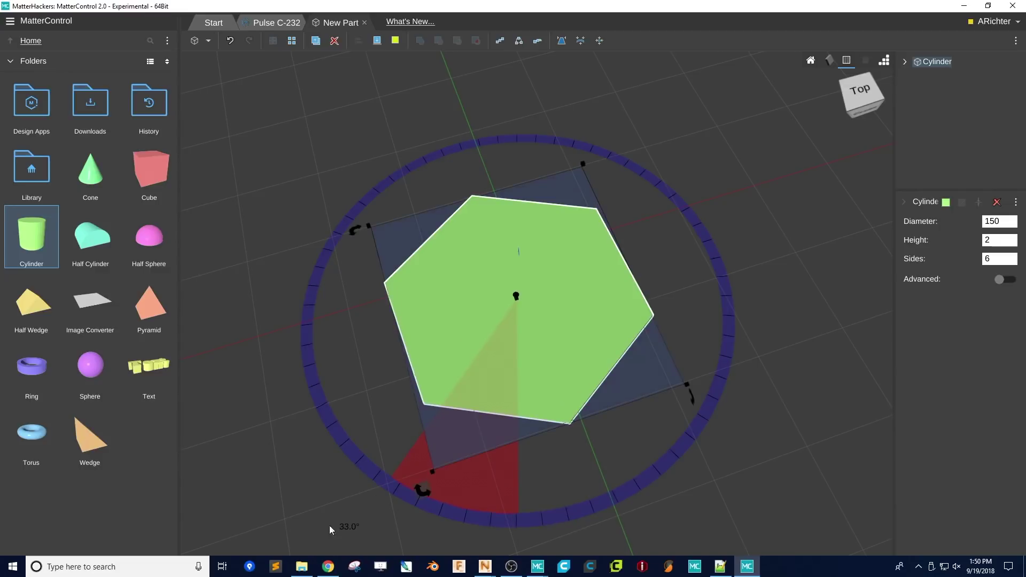
click(348, 526)
text(30)
key(Return)
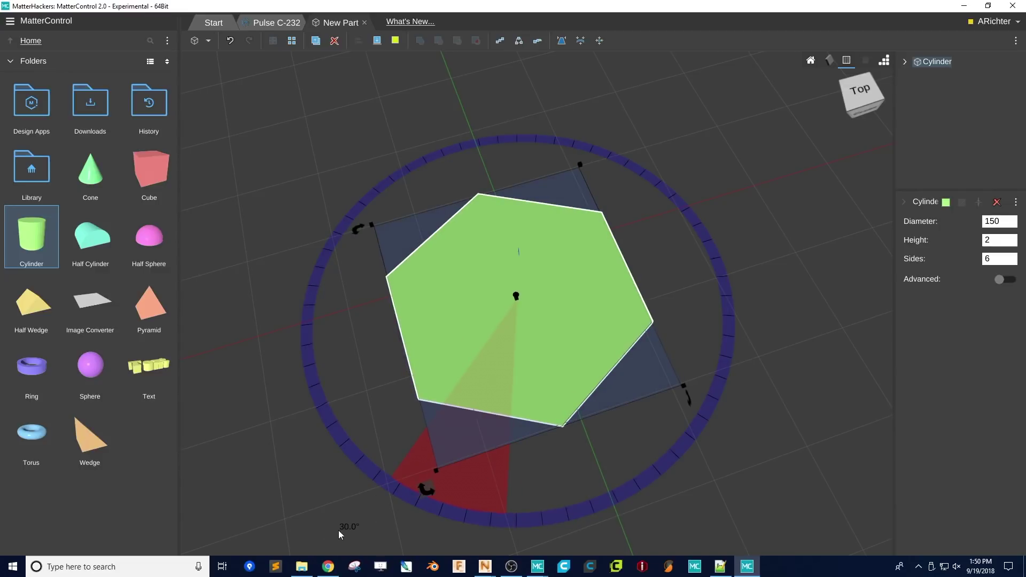
click(532, 470)
right_drag(491, 344, 427, 370)
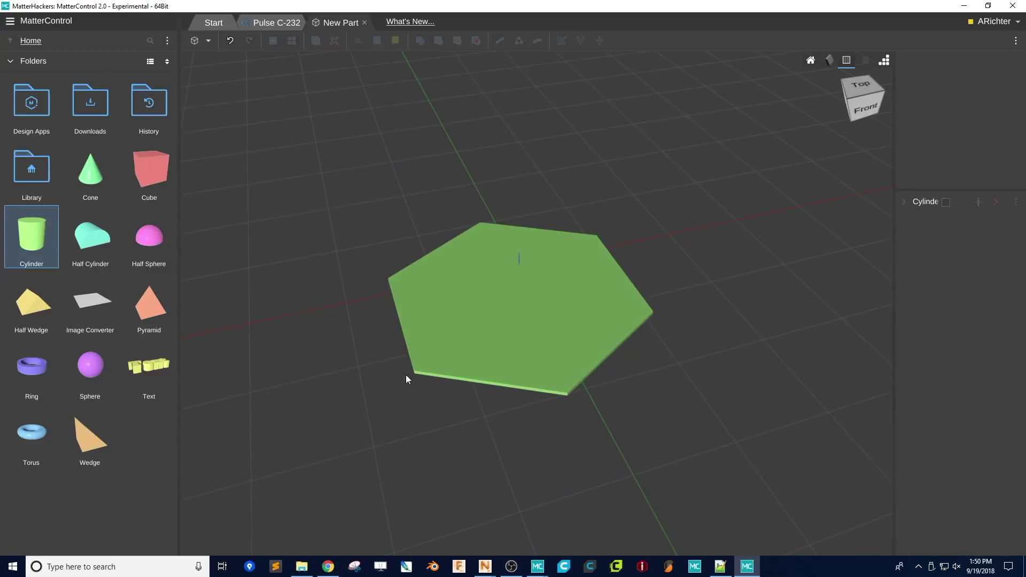
- Add a 6-sided ring with outer diameter 150, inner diameter 140 and height 2
drag(25, 370, 421, 433)
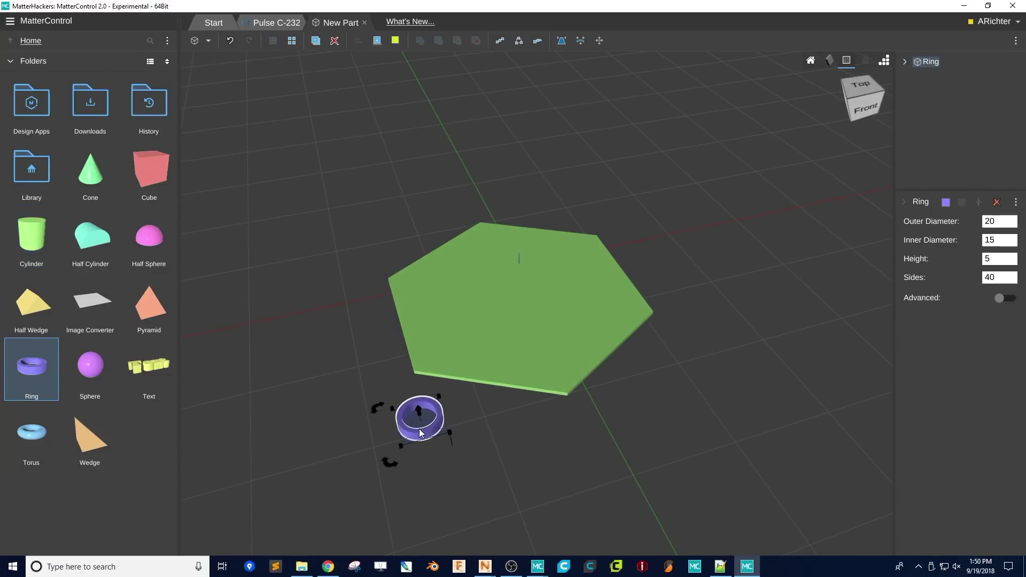
click(1009, 219)
text(150)
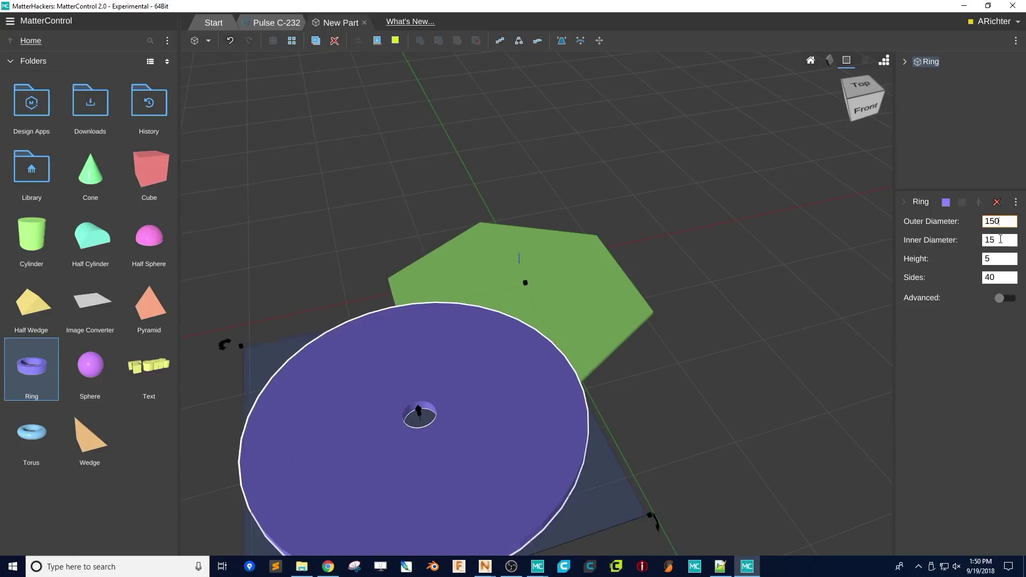
click(1004, 277)
text(3)
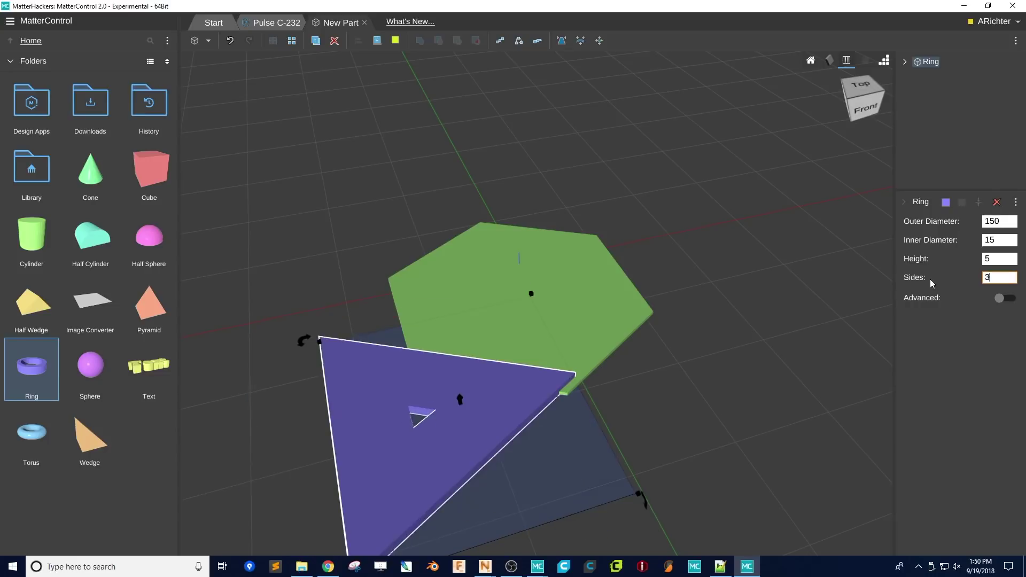
key(BackSpace)
text(6)
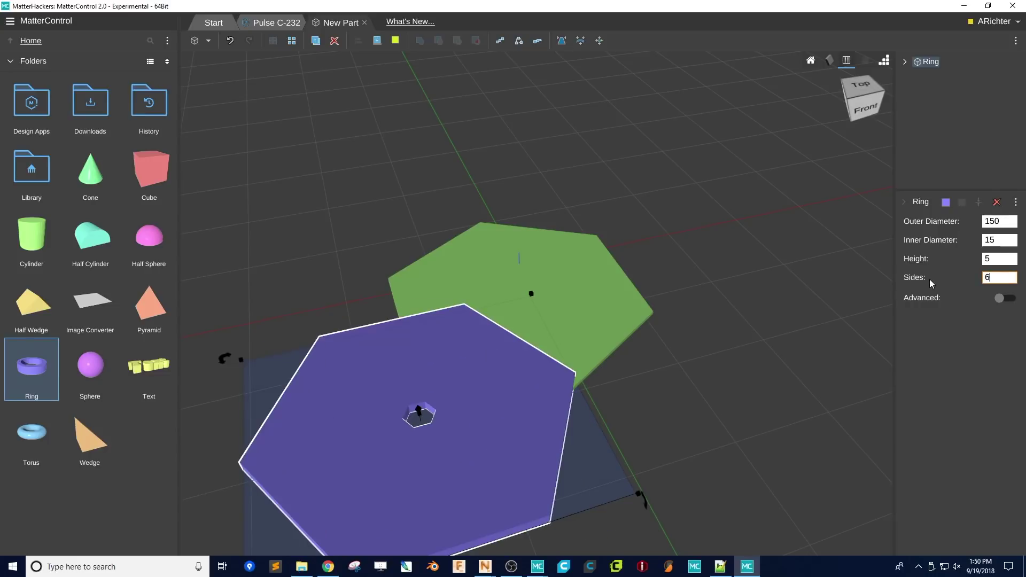
key(shift+Tab)
text(2)
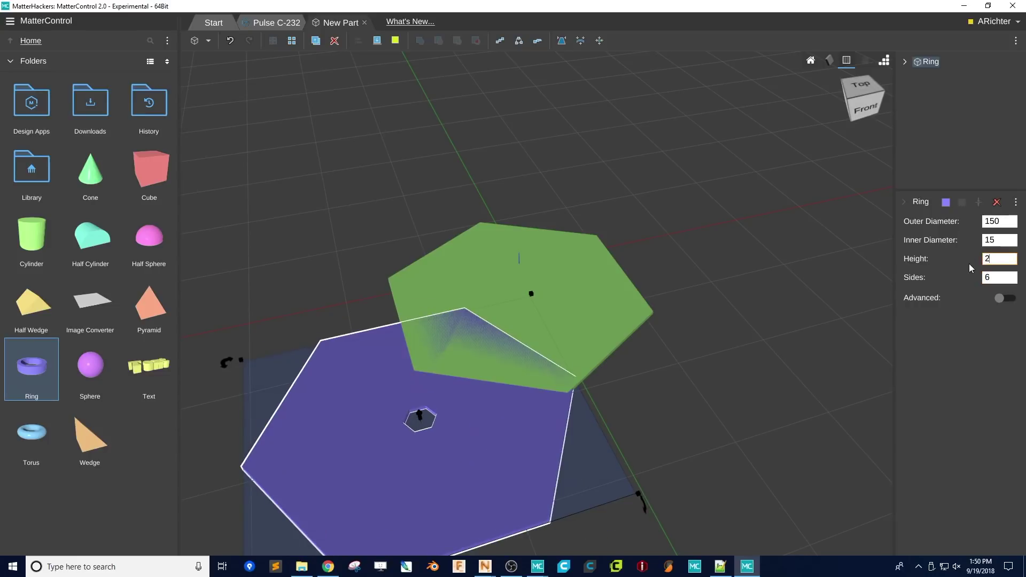
drag(998, 240, 984, 240)
text(145)
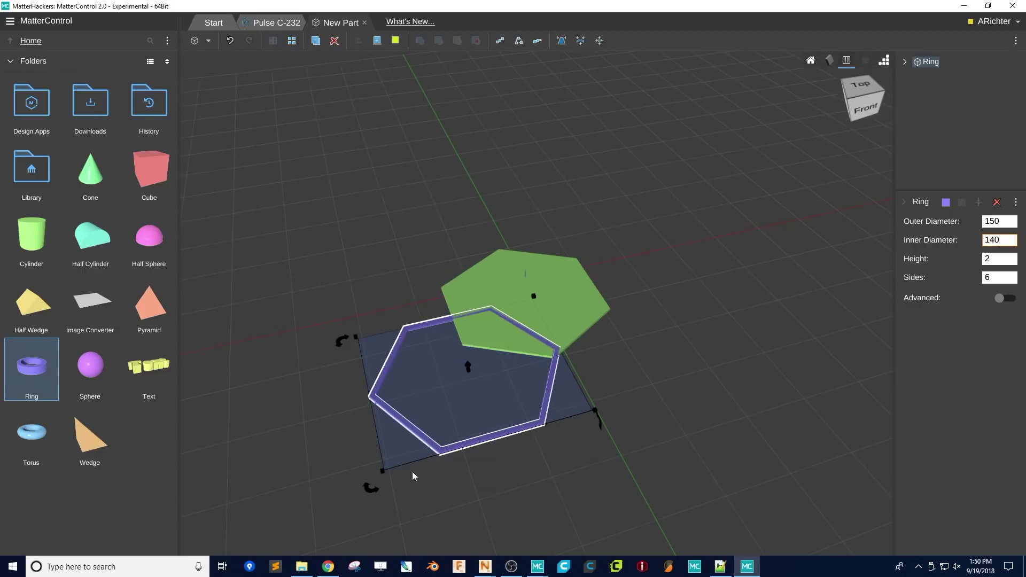
- Rotate the ring to line up with the hexagon and move it under the green plate
drag(372, 488, 330, 546)
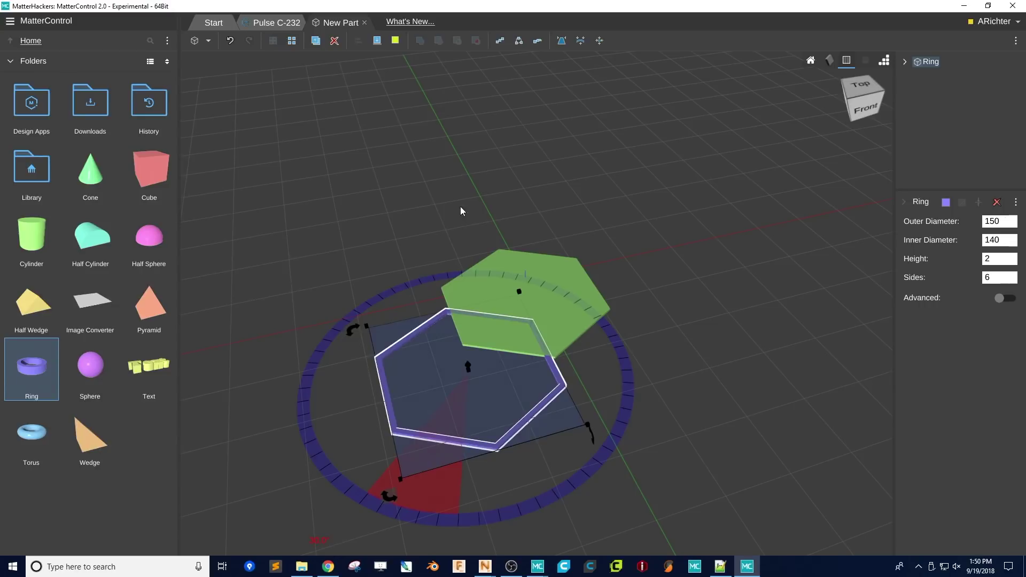
click(469, 267)
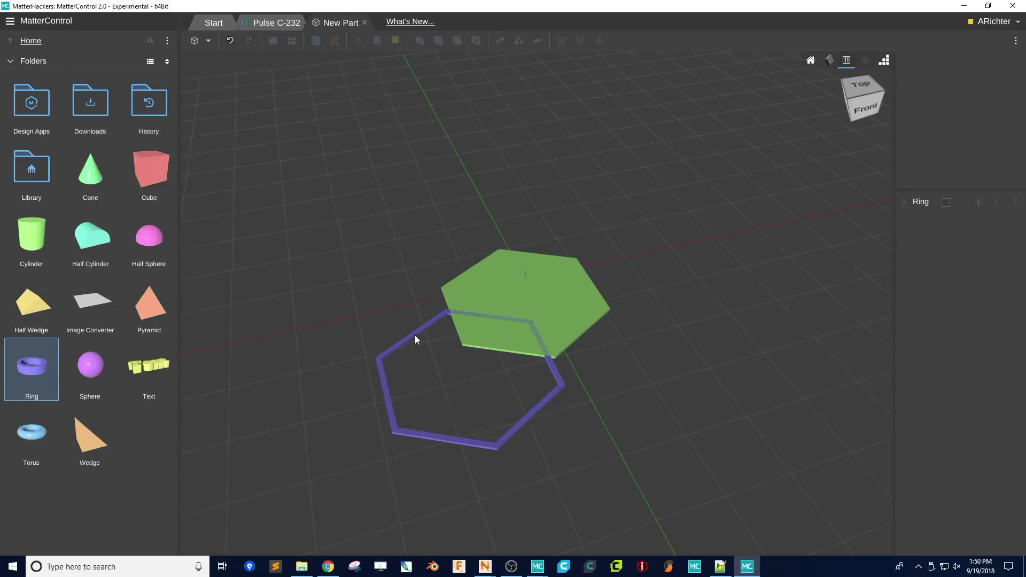
drag(414, 335, 446, 272)
- Align the ring to the hexagonal base, centred in X and Y with bottoms level
click(476, 321)
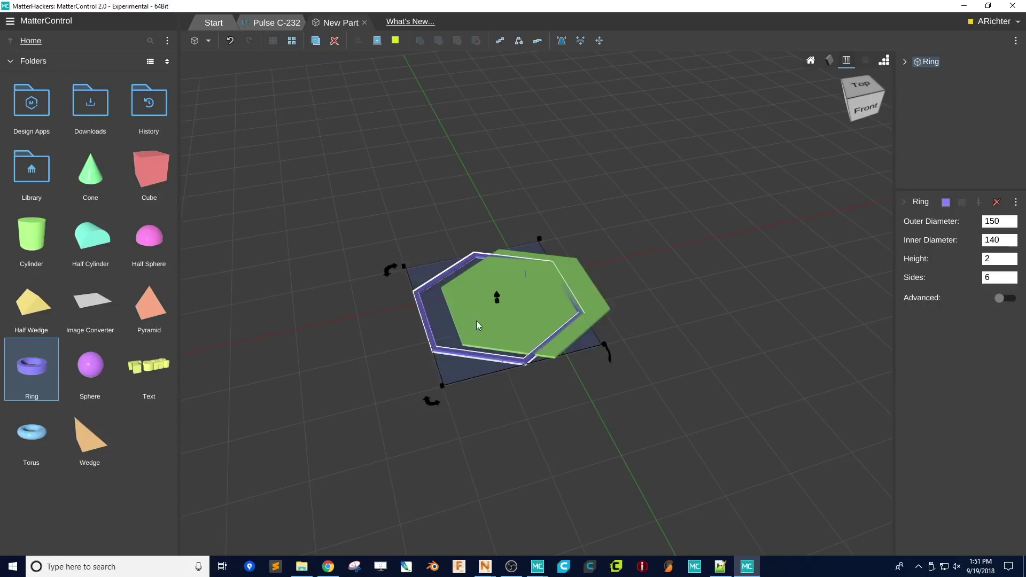
shift+click(417, 299)
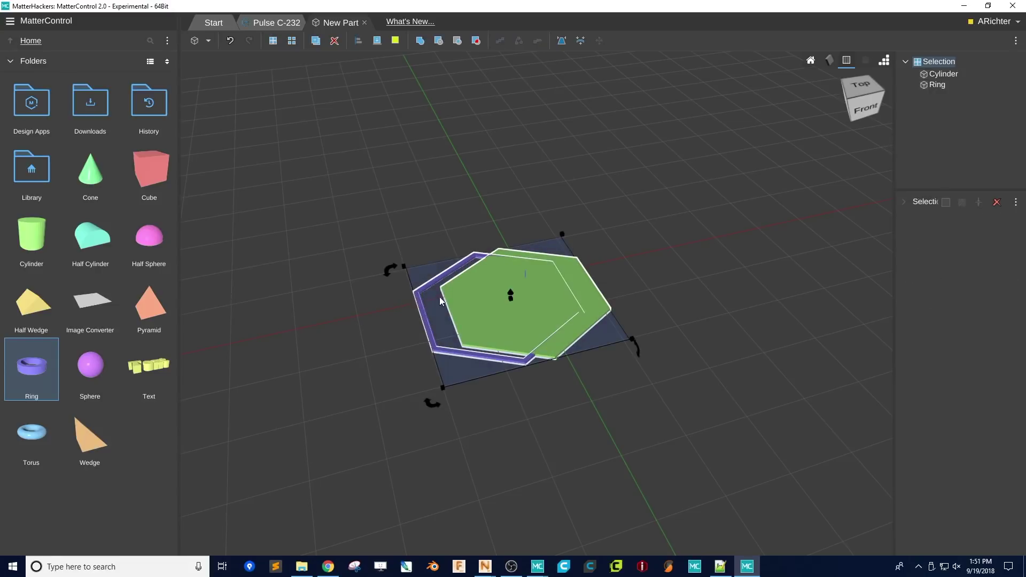
click(358, 41)
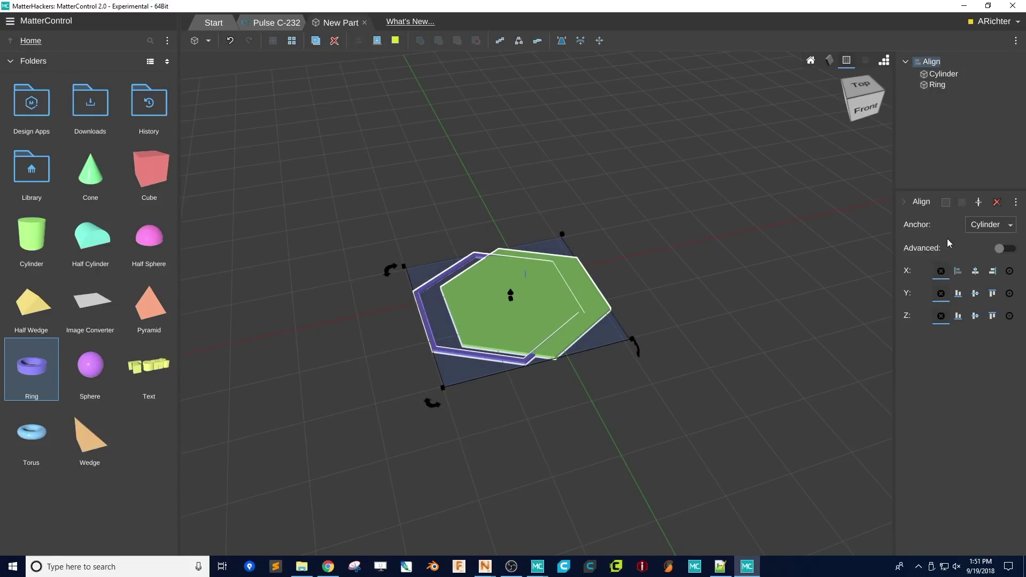
click(975, 271)
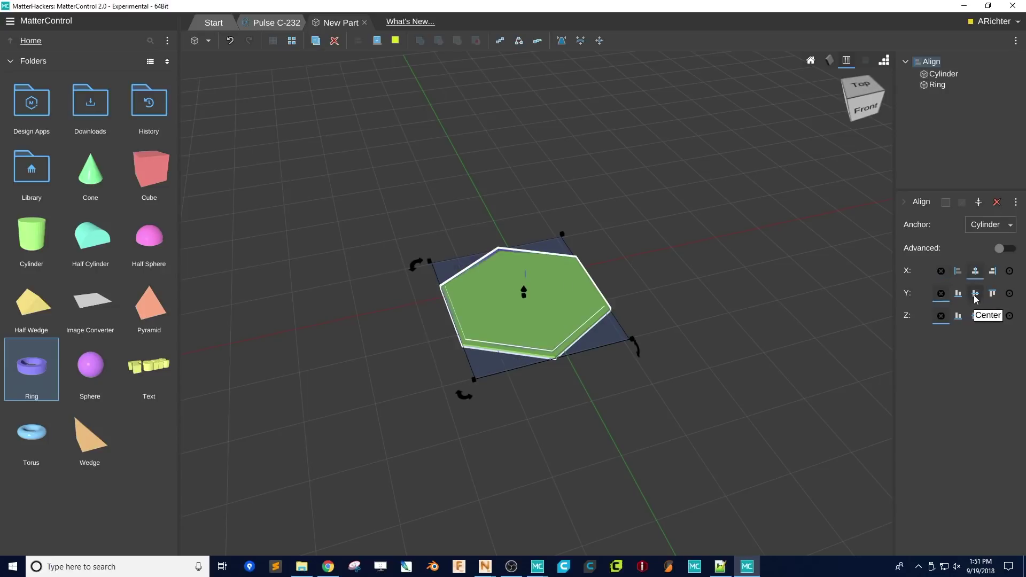
click(975, 294)
click(958, 316)
- Raise the ring onto the base with an advanced Z offset of 4
scroll(613, 311, up, 5)
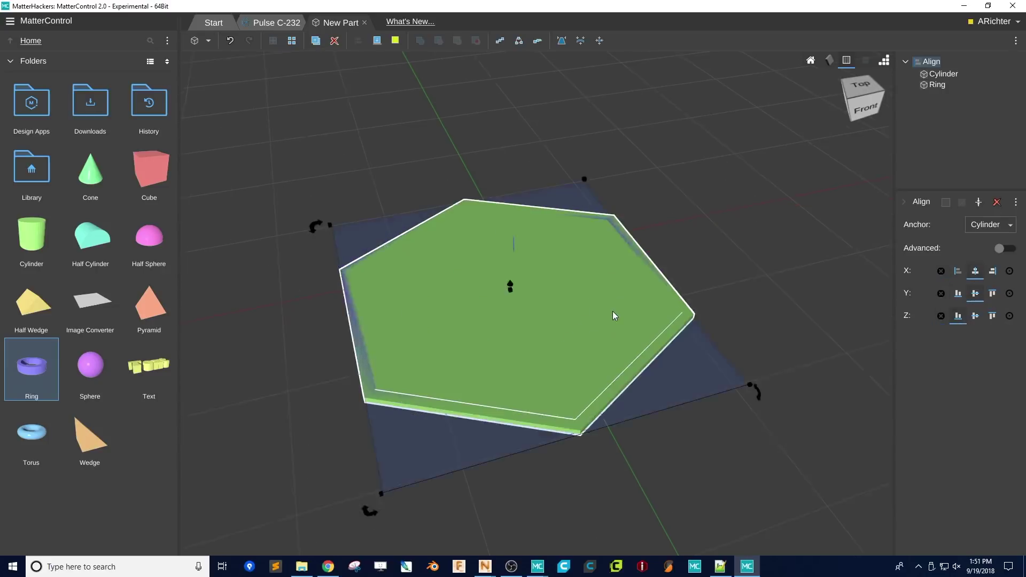
click(1002, 249)
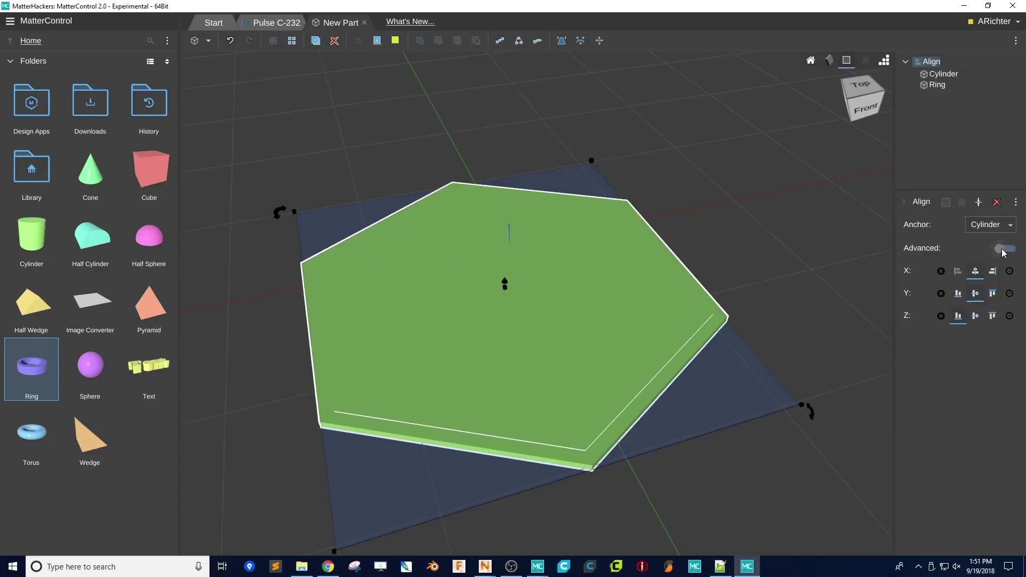
click(989, 442)
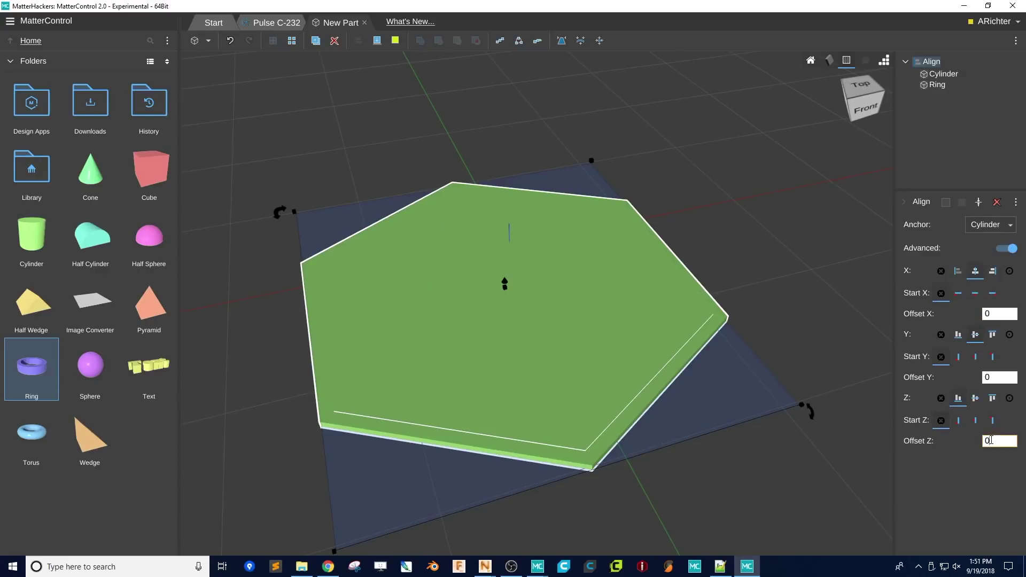
text(2)
key(Return)
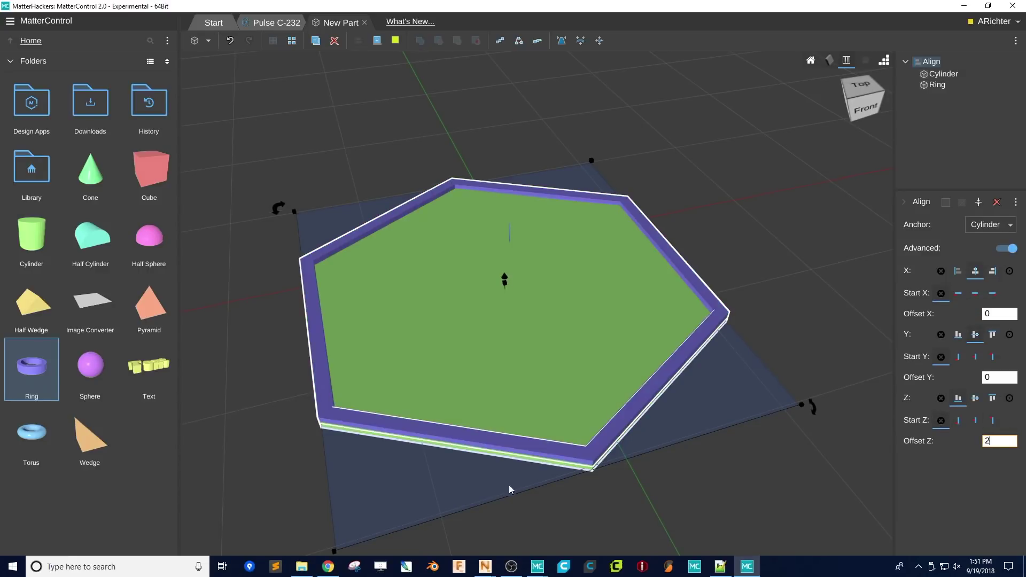
drag(565, 447, 554, 422)
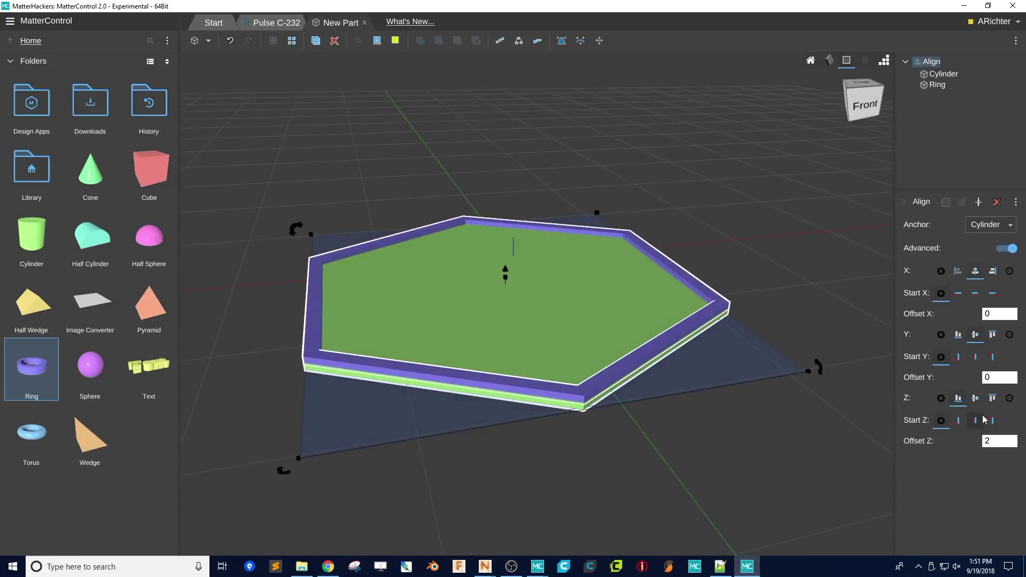
click(982, 443)
text(4)
click(575, 140)
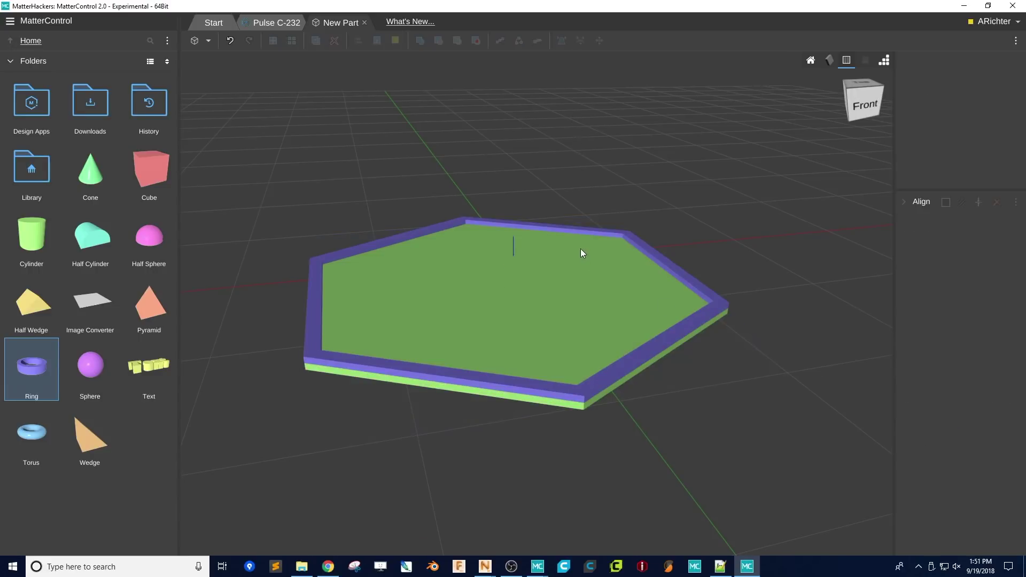
drag(495, 250, 511, 279)
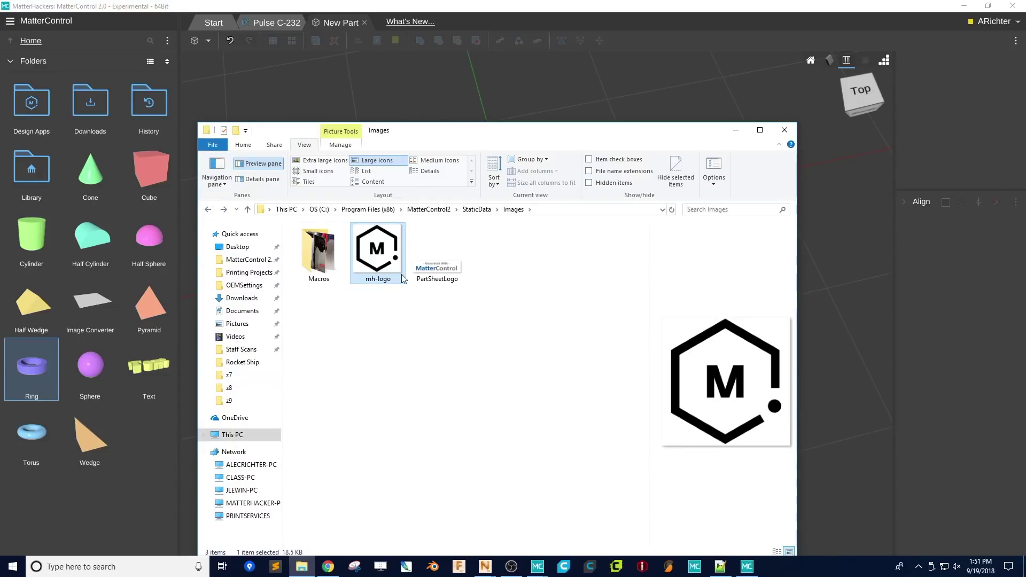
- Drag the mh-logo image from the Images folder into the scene beside the hexagon
drag(402, 278, 271, 297)
middle_drag(271, 297, 473, 295)
scroll(342, 297, up, 2)
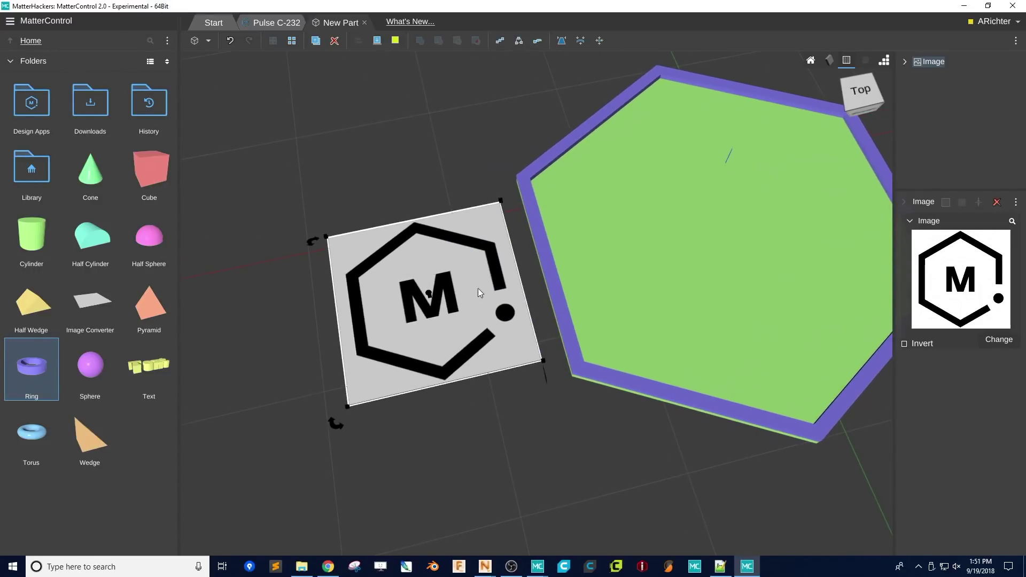
- Convert the logo image into a traced path with Image to Path
click(1016, 202)
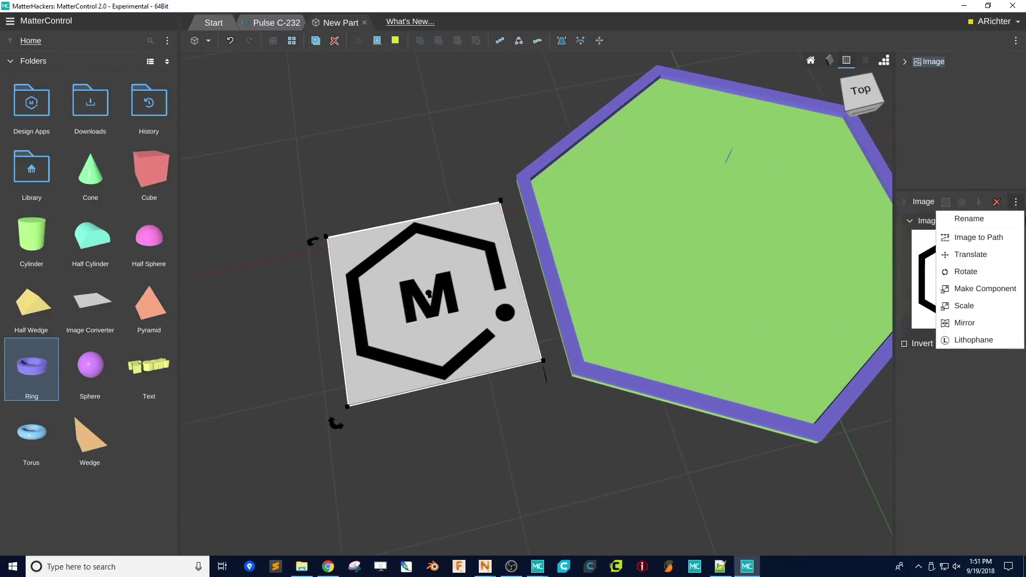
click(1010, 239)
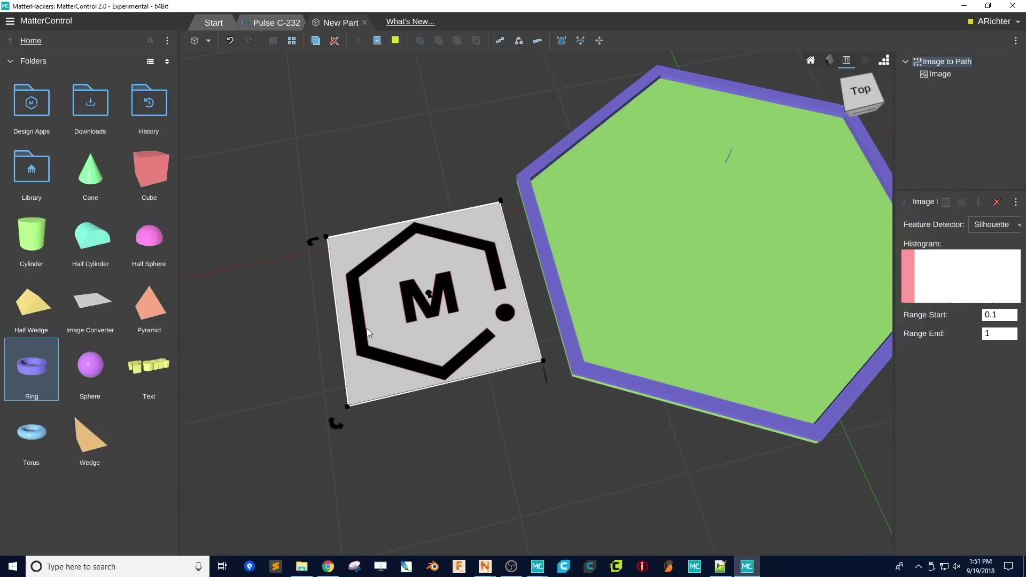
scroll(367, 328, down, 3)
scroll(504, 332, up, 10)
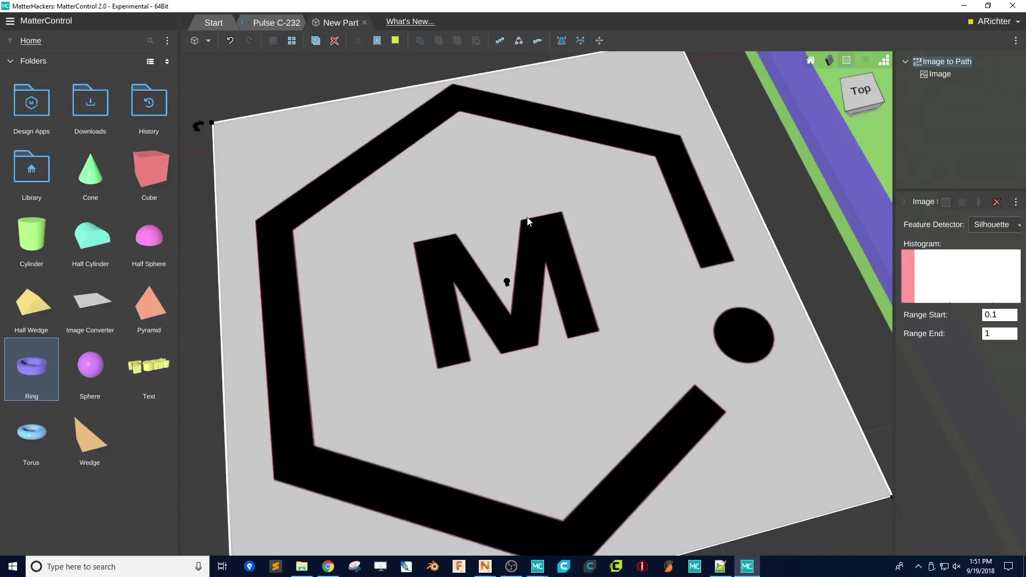
- Extrude the traced logo with Linear Extrude to height 5
click(1015, 202)
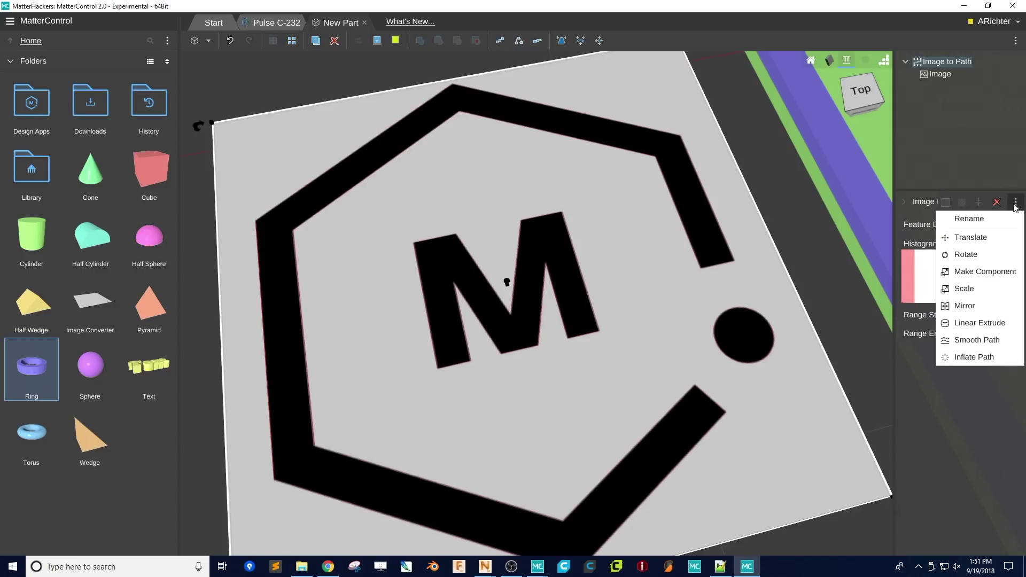
click(983, 323)
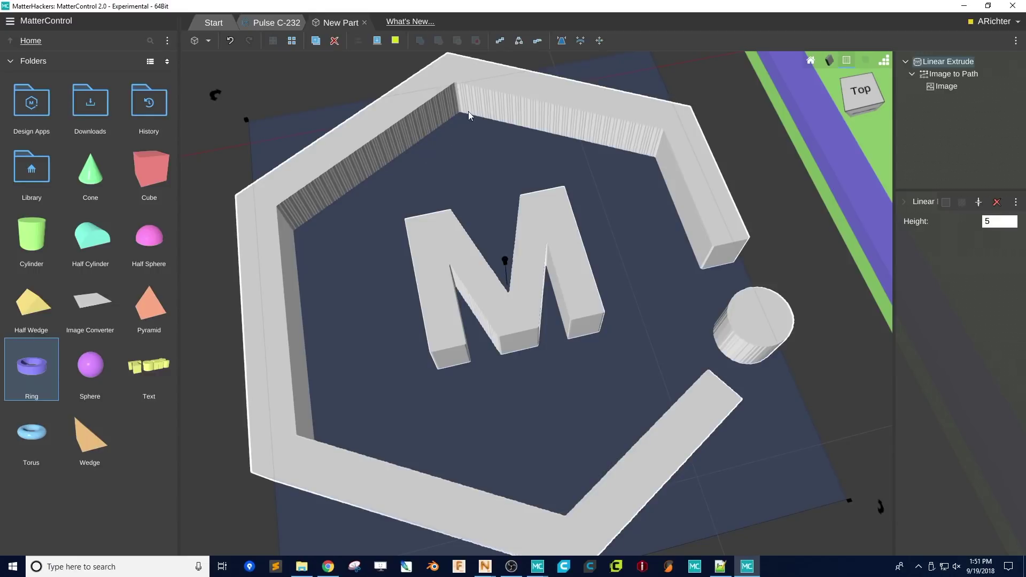
click(938, 76)
- Add Smooth Path to the traced logo with smooth distance 0.1 and 3 iterations
click(1014, 204)
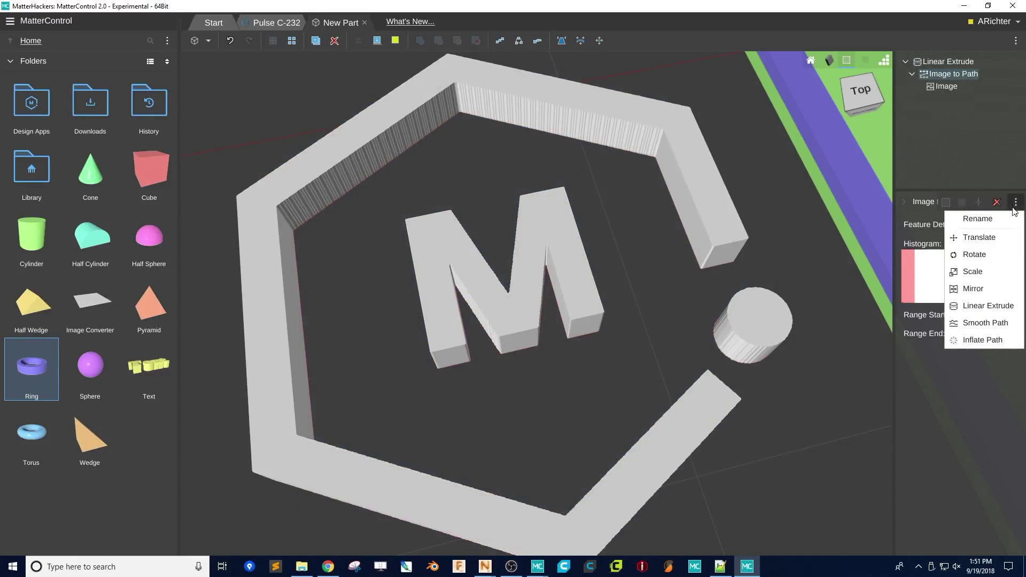
click(963, 325)
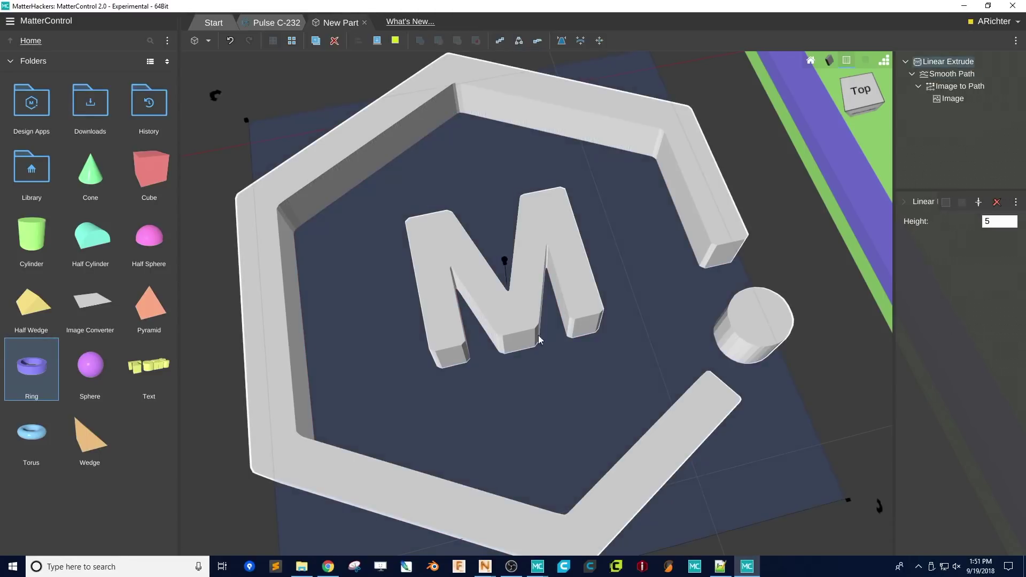
click(953, 76)
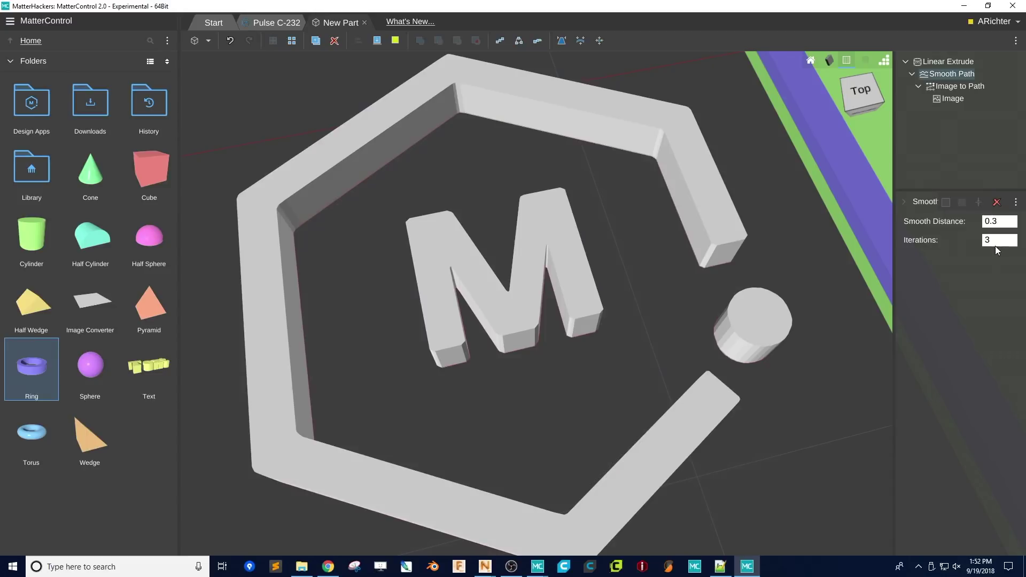
click(995, 244)
text(5)
key(shift+Tab)
text(.1)
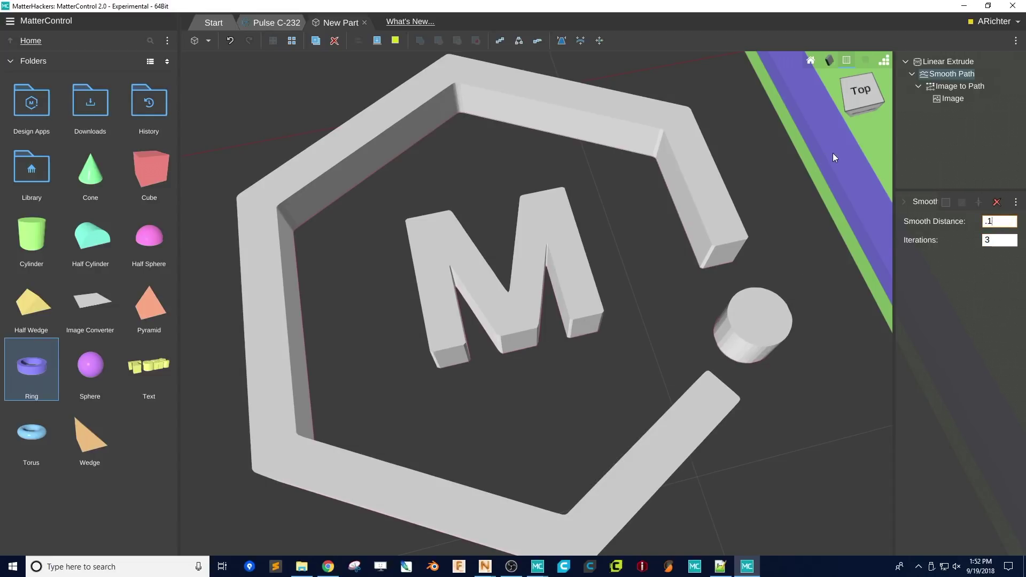
- Lower the logo's Linear Extrude height to 2
click(941, 61)
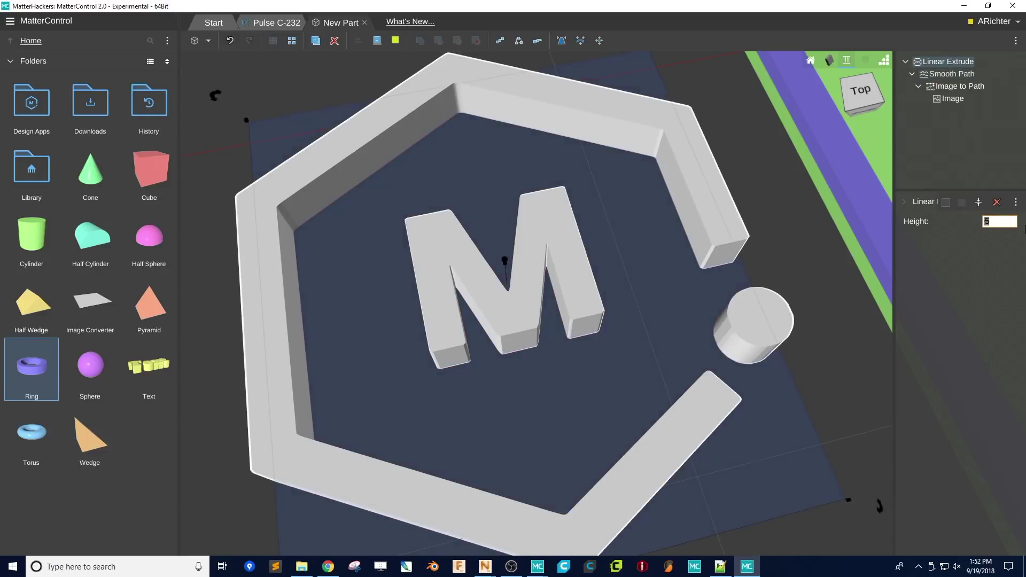
text(2)
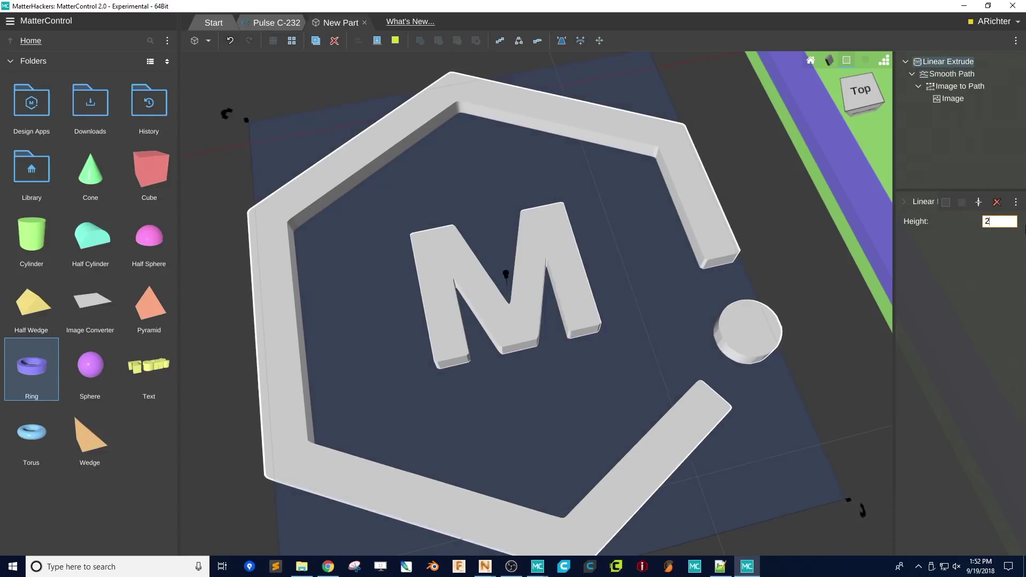
right_drag(688, 355, 679, 284)
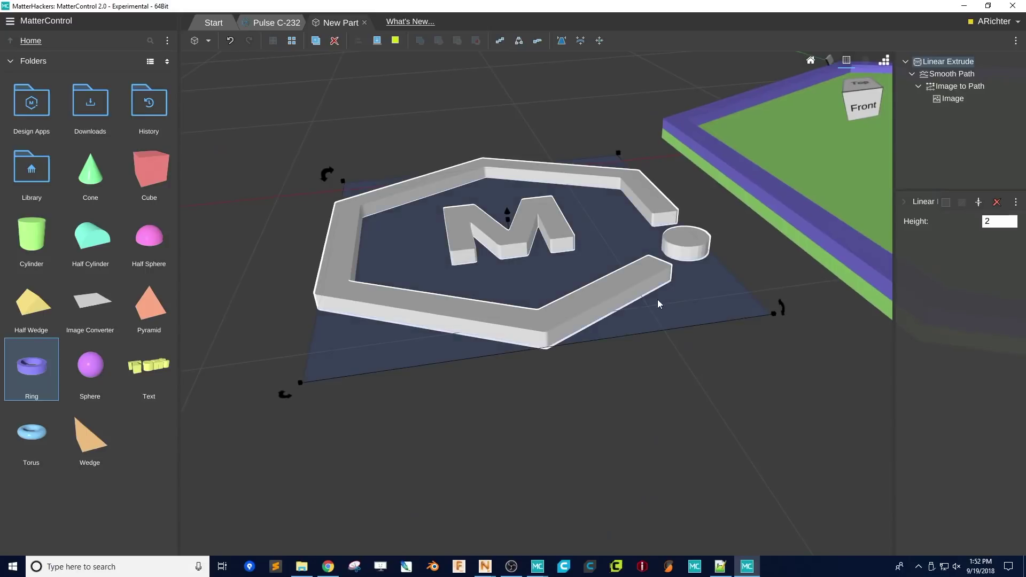
scroll(466, 315, down, 4)
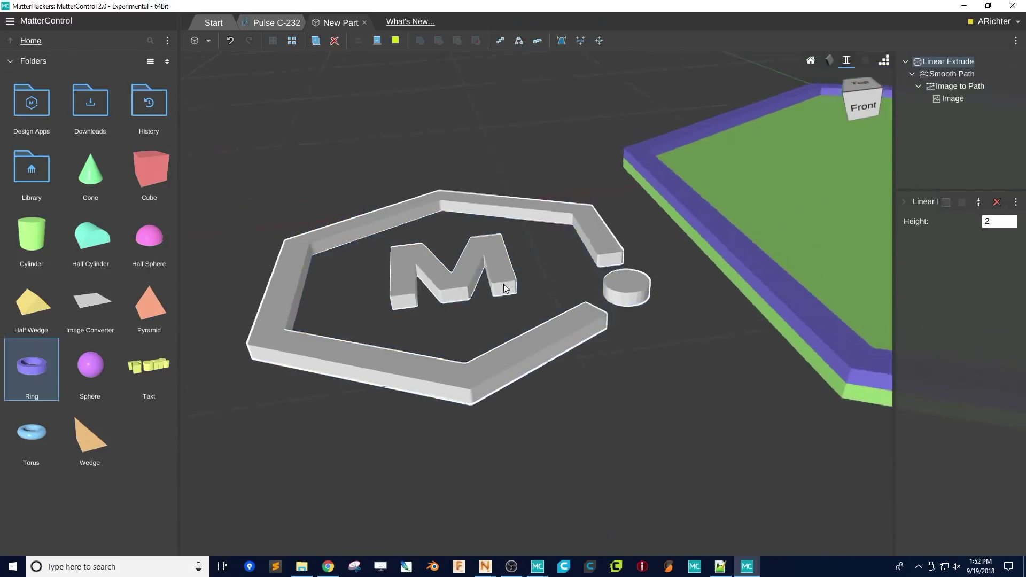
right_drag(466, 315, 497, 342)
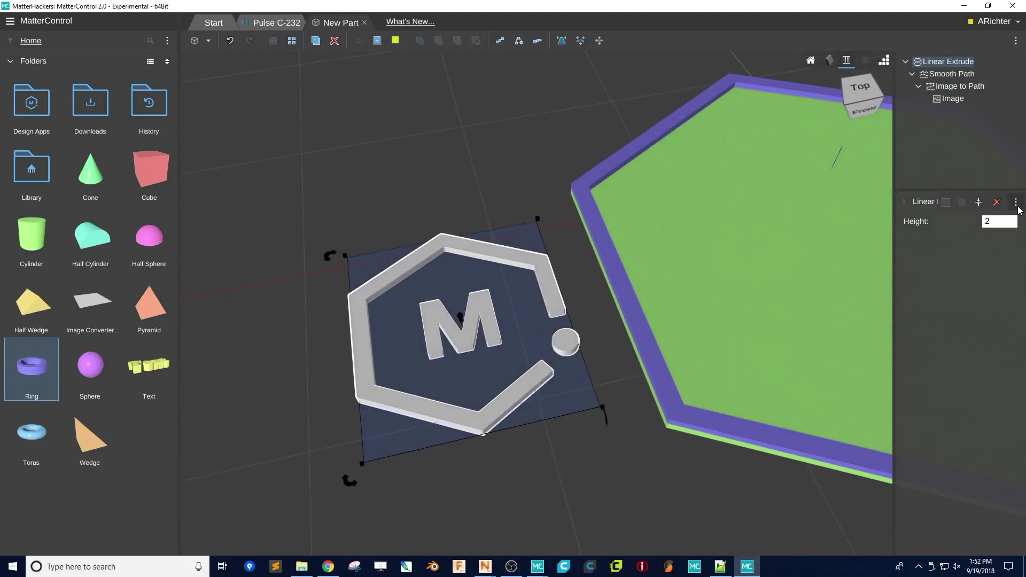
- Add an Outline base under the logo with size 4, infill 10 and height 4
click(1015, 201)
click(987, 322)
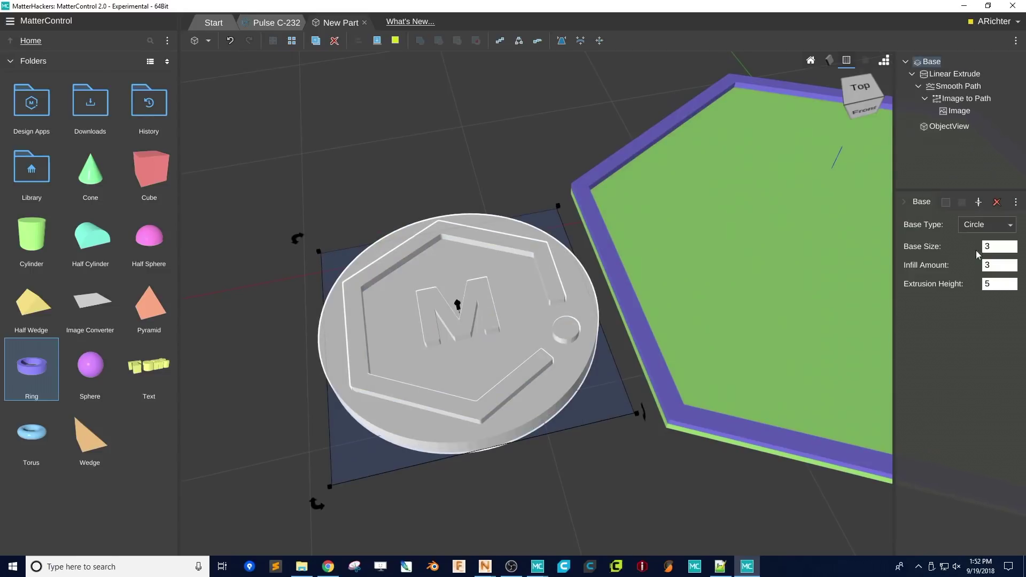
click(982, 227)
click(984, 255)
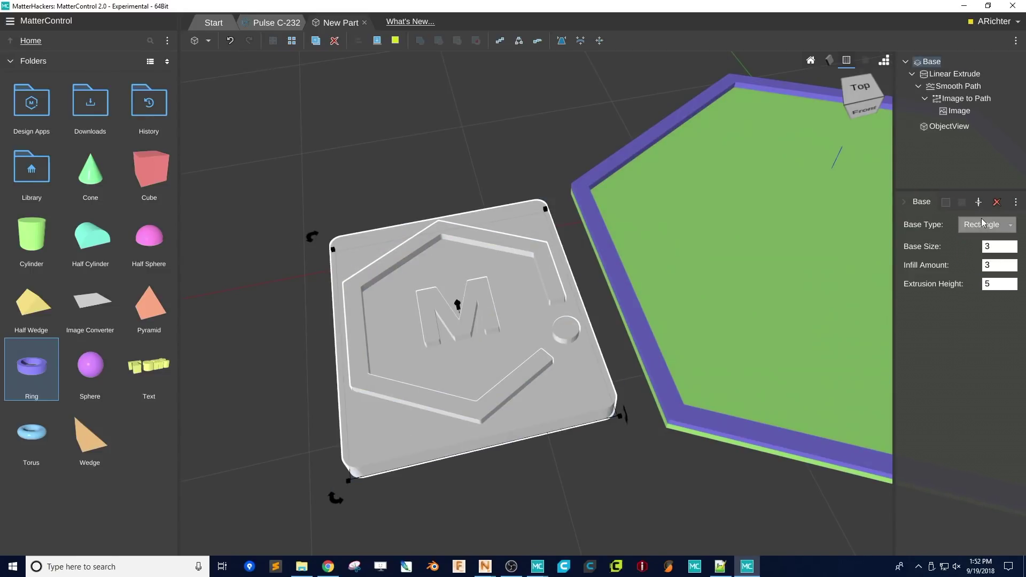
click(983, 227)
click(975, 287)
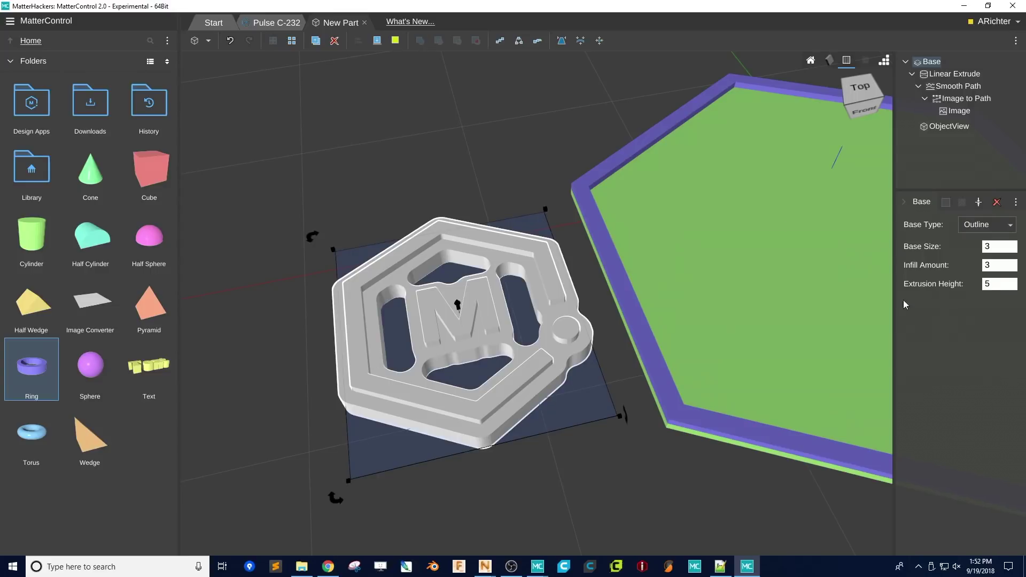
click(995, 265)
text(10)
key(Tab)
text(4)
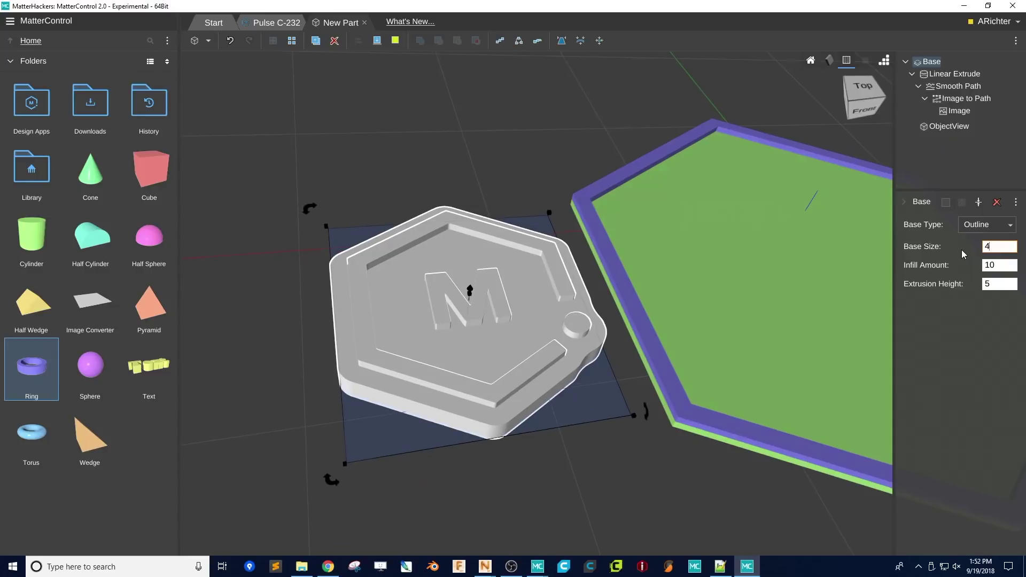
click(988, 283)
middle_drag(597, 348, 572, 267)
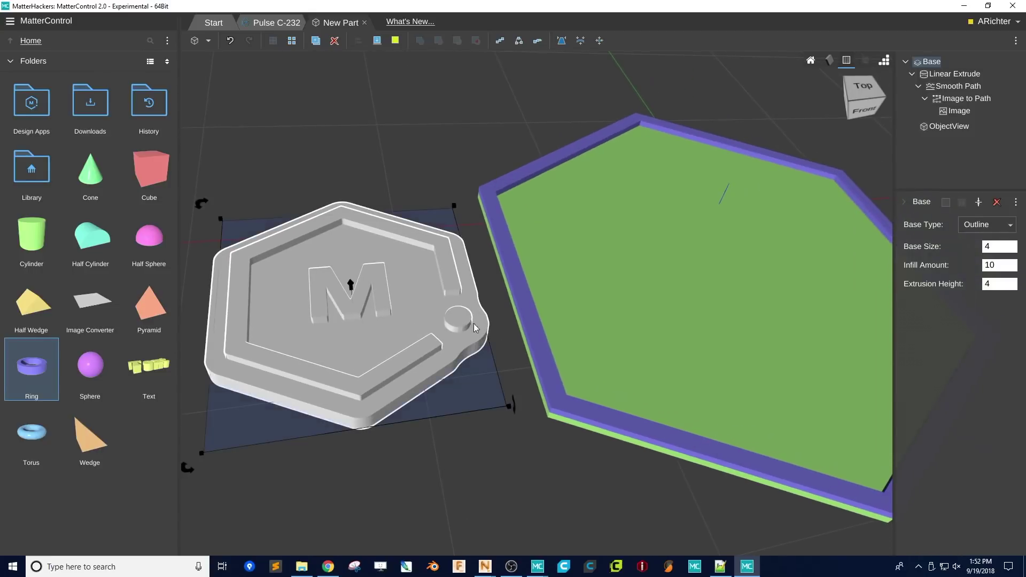
click(571, 267)
- Align the logo keychain to the hexagon tile, centred in X and Y with bottoms level
shift+click(353, 290)
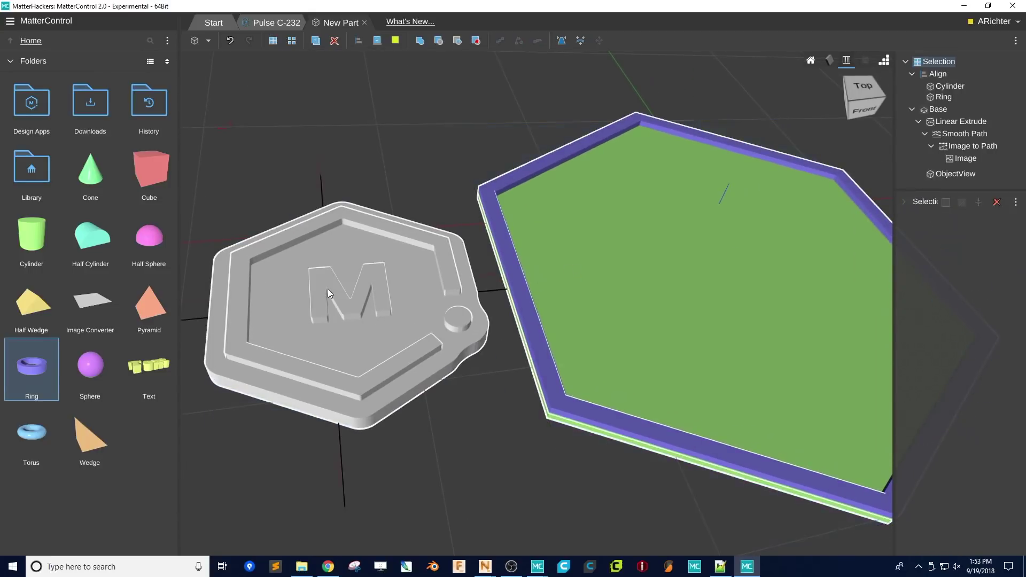
click(358, 44)
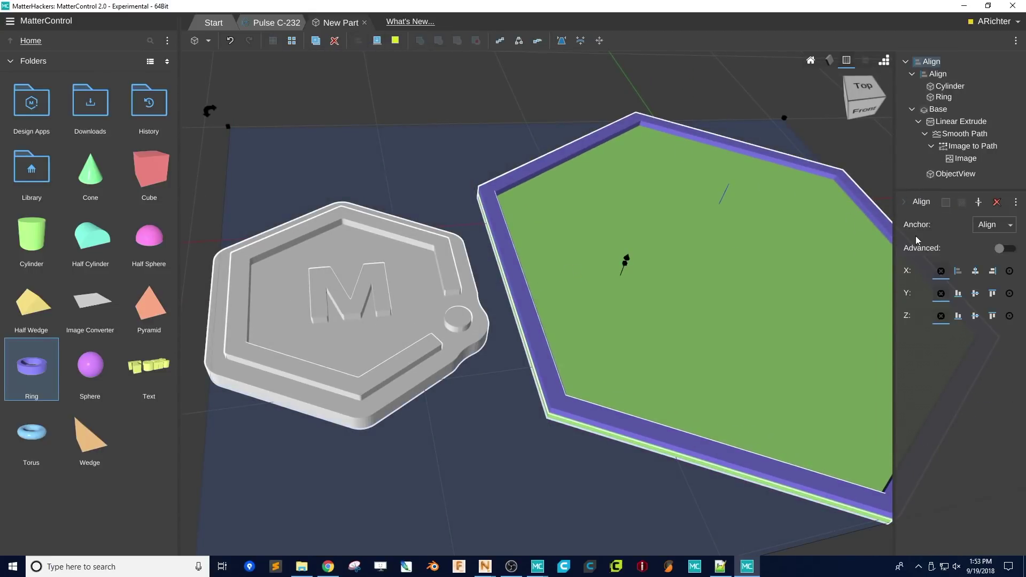
click(974, 271)
click(975, 294)
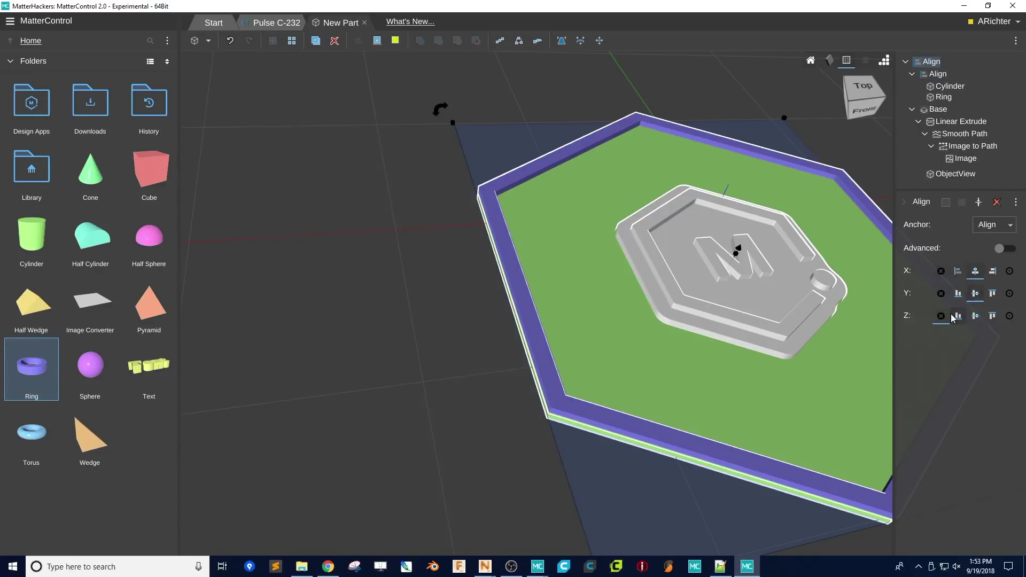
click(958, 316)
right_drag(479, 334, 453, 302)
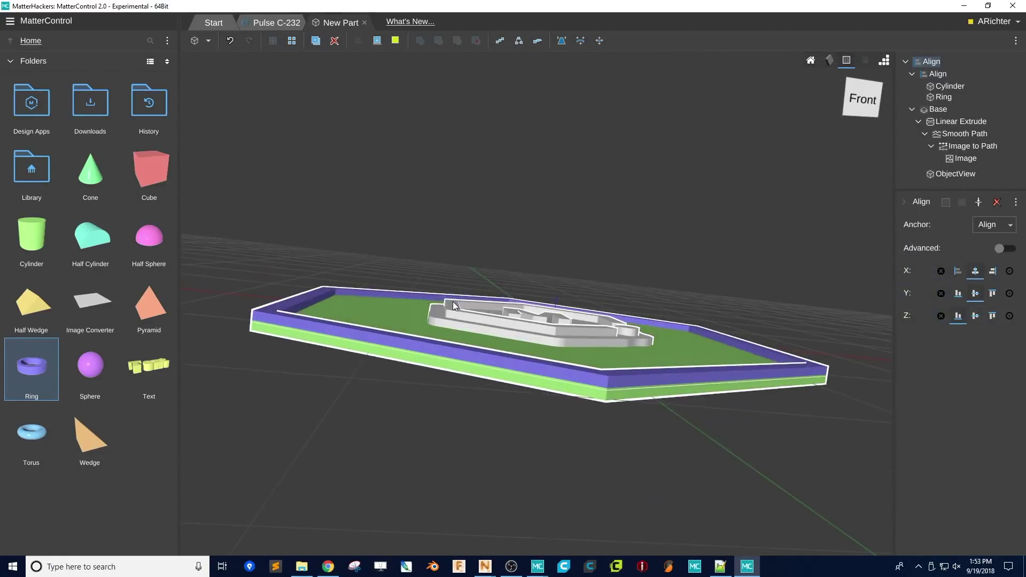
right_drag(538, 287, 530, 360)
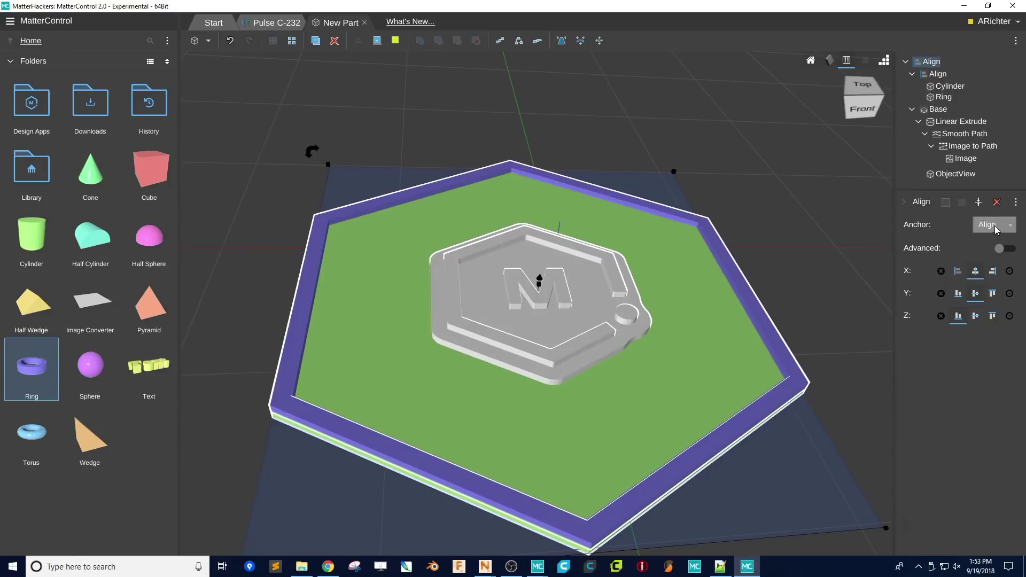
- Shift the keychain 15 along Y with the advanced alignment offset
click(1004, 248)
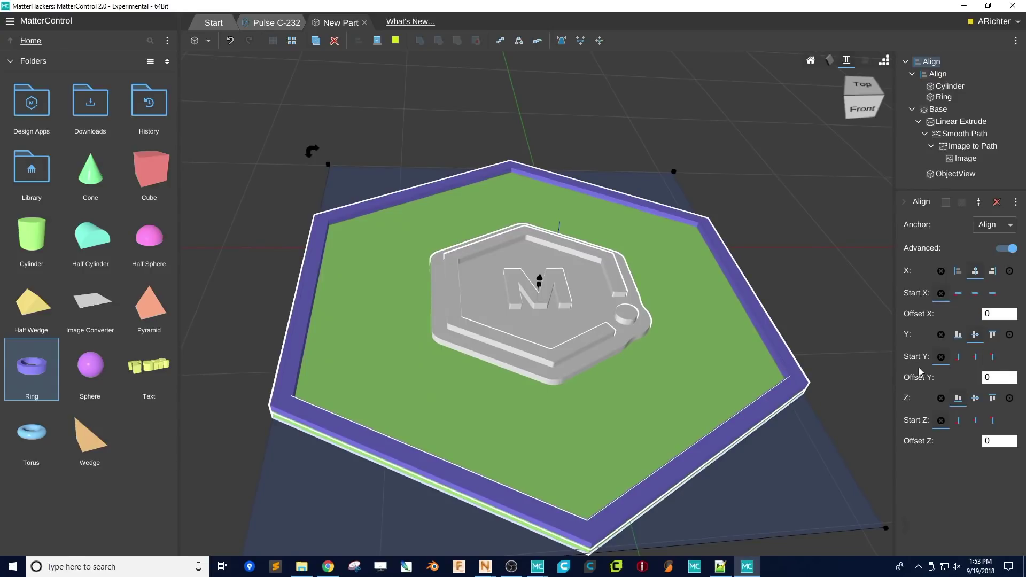
click(1006, 377)
key(Return)
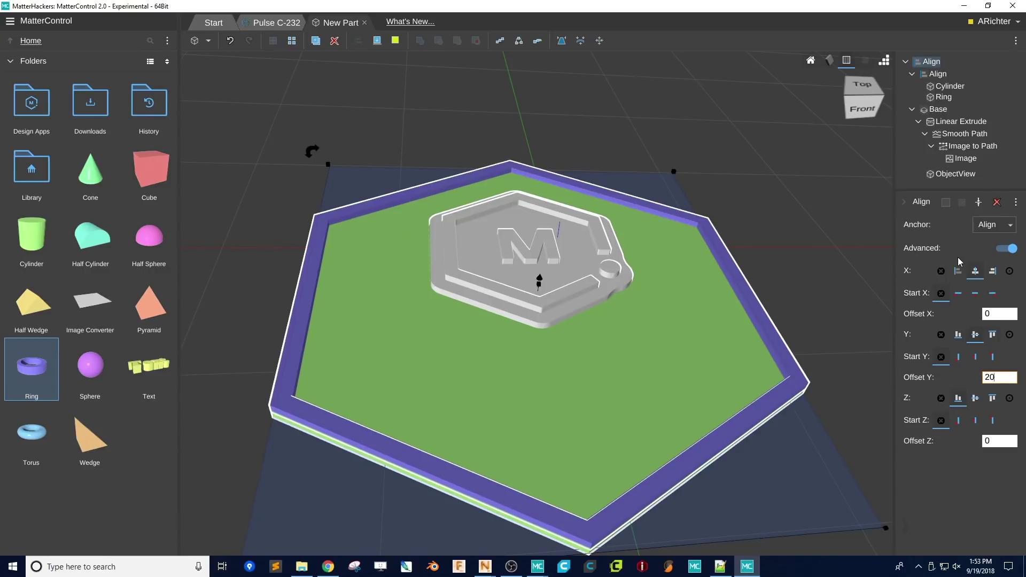
text(15)
right_drag(602, 351, 552, 293)
- Add a Text object reading 'MatterHackers'
drag(148, 368, 372, 469)
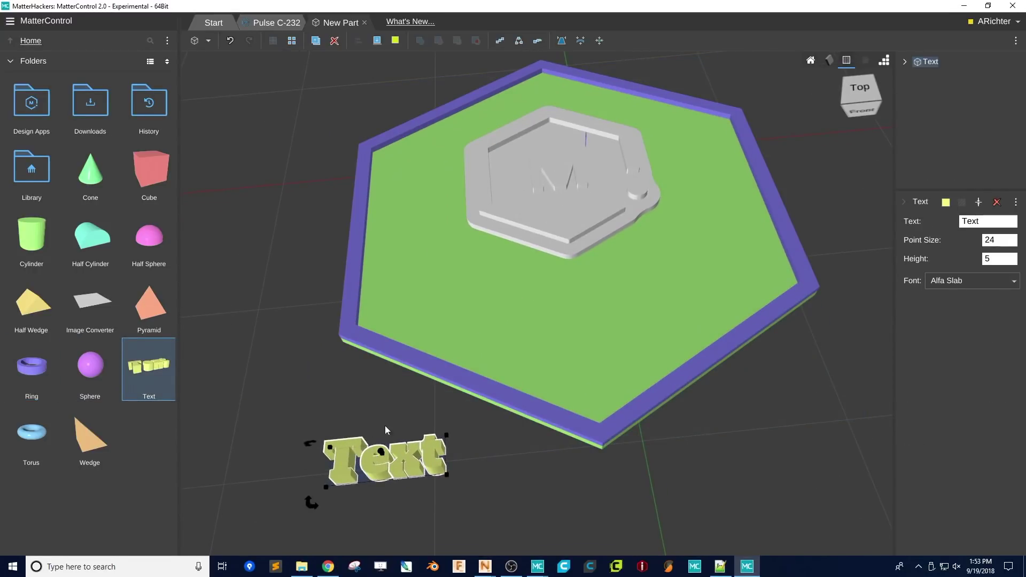
double_click(986, 220)
text(MatterHackers)
scroll(597, 357, down, 5)
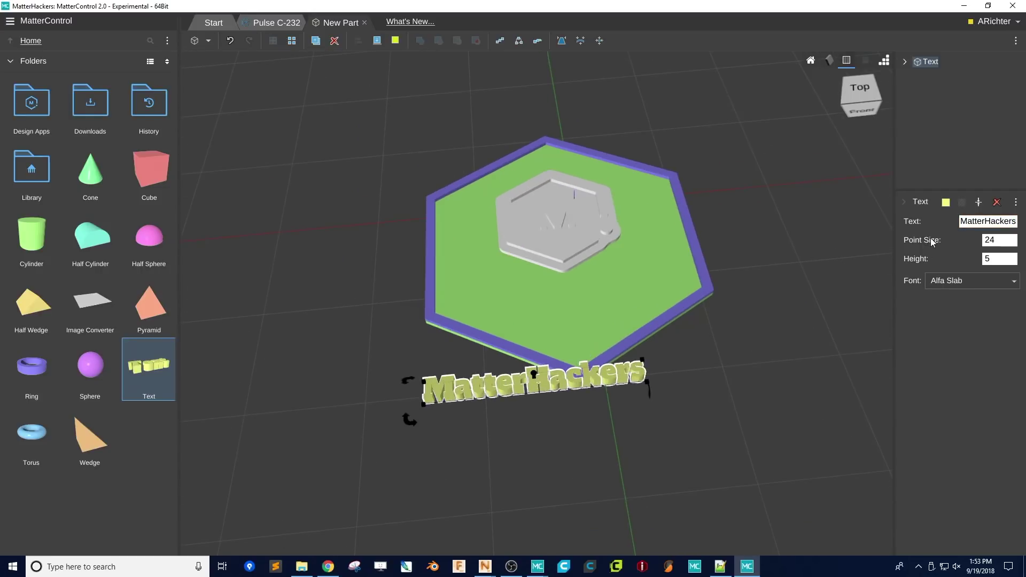
- Fit the text to bounds 100 wide, 25 deep and 5 high, placed by the hexagon
click(598, 41)
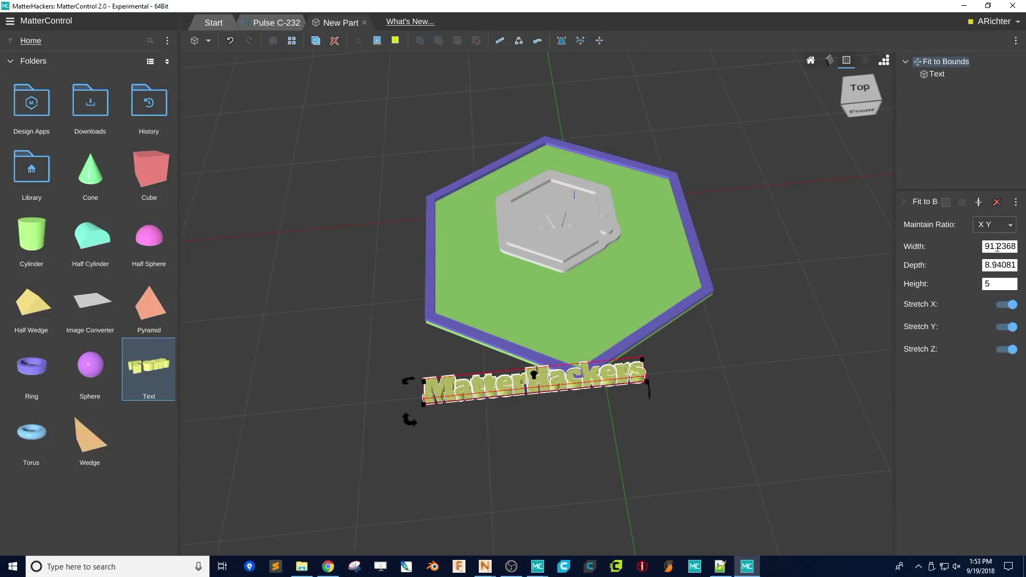
click(997, 247)
text(100)
key(Return)
click(994, 266)
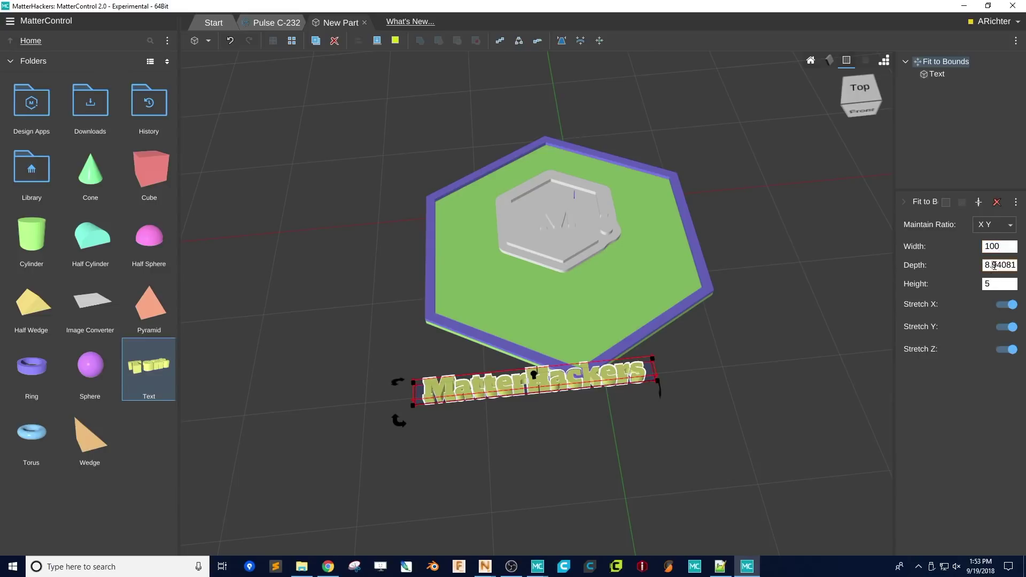
double_click(994, 265)
text(25)
key(Return)
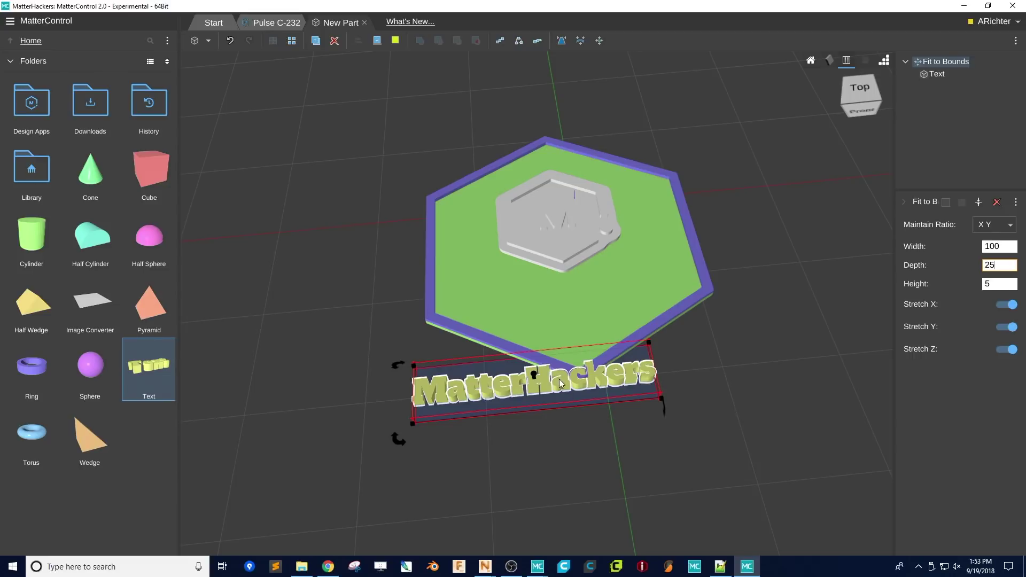
drag(561, 384, 571, 385)
- Align the MatterHackers text to the hexagon tile, centred in X and Y, bottoms level
click(579, 319)
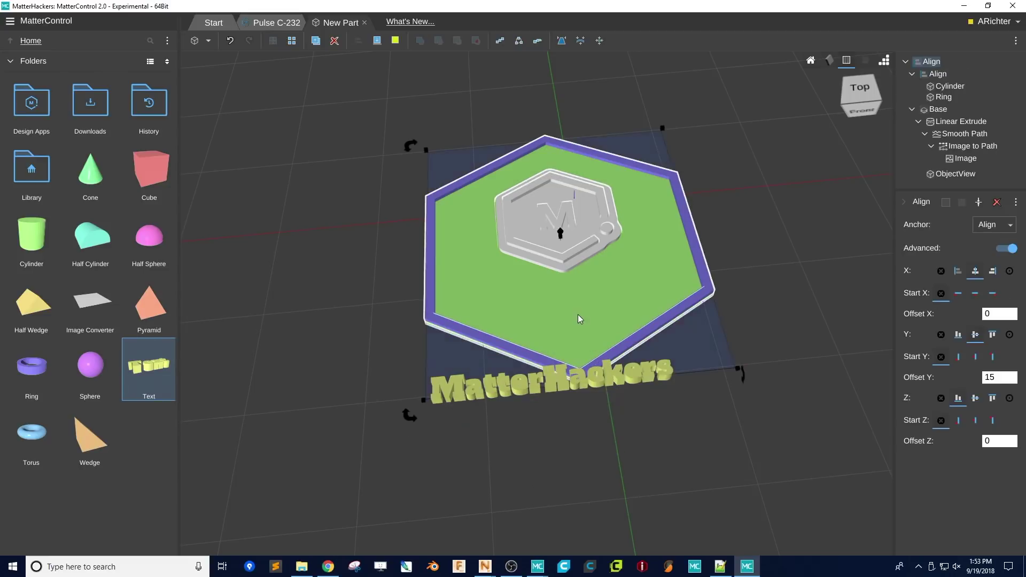
shift+click(597, 380)
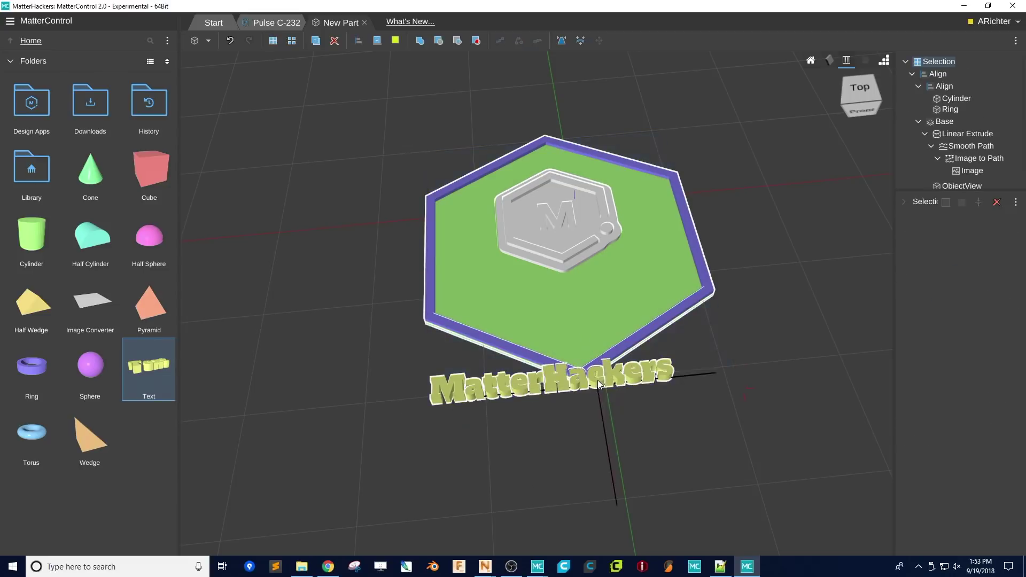
click(357, 42)
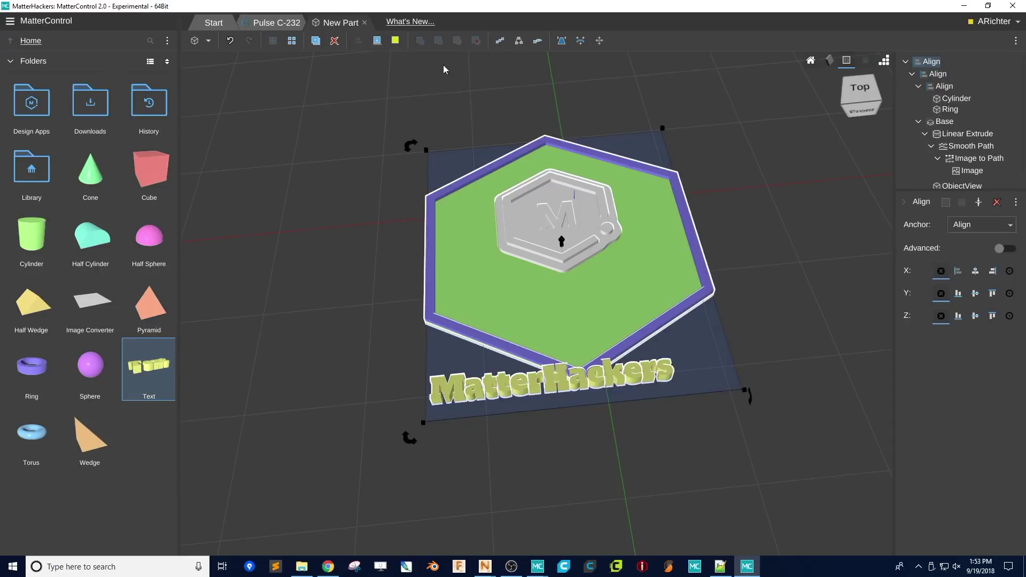
click(975, 272)
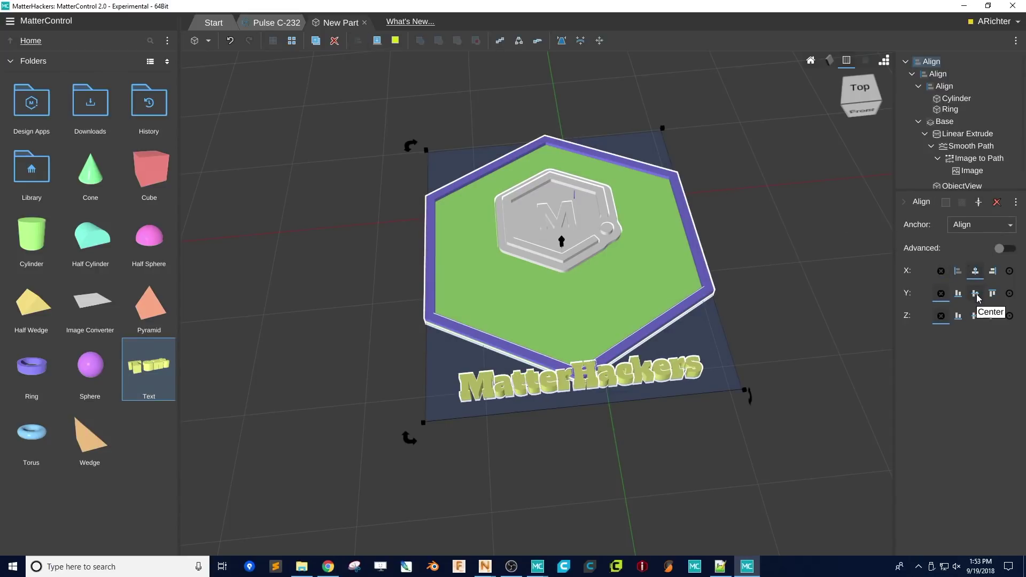
click(976, 294)
click(958, 315)
- Offset the lettering -30 along Y so it sits below the logo
click(1005, 248)
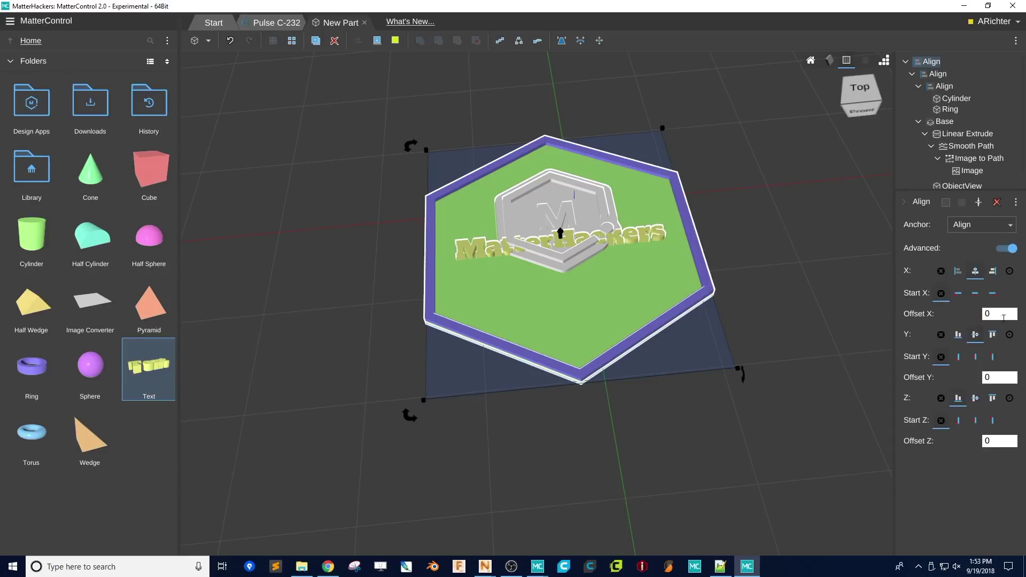
key(Tab)
text(-2)
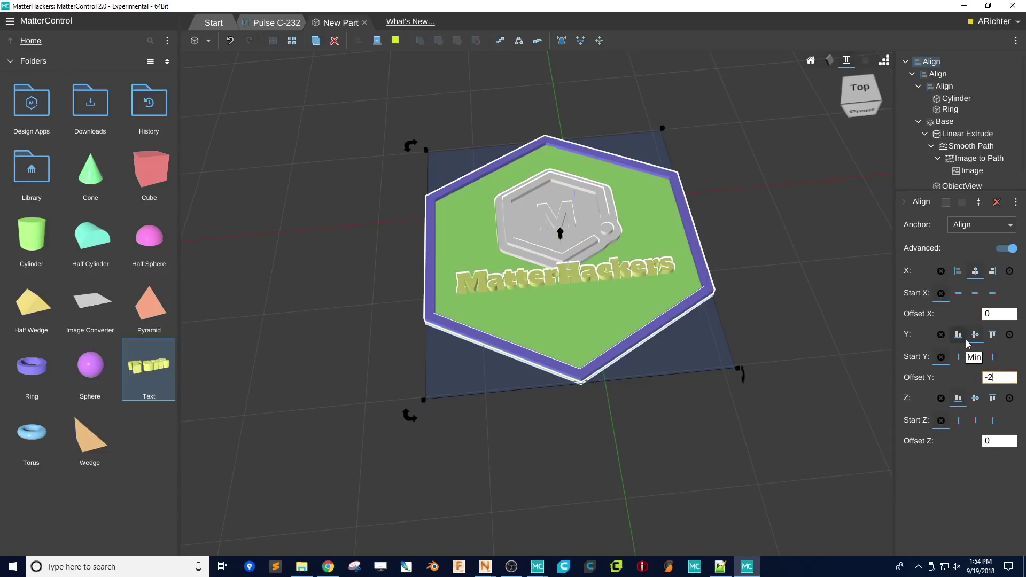
text(030)
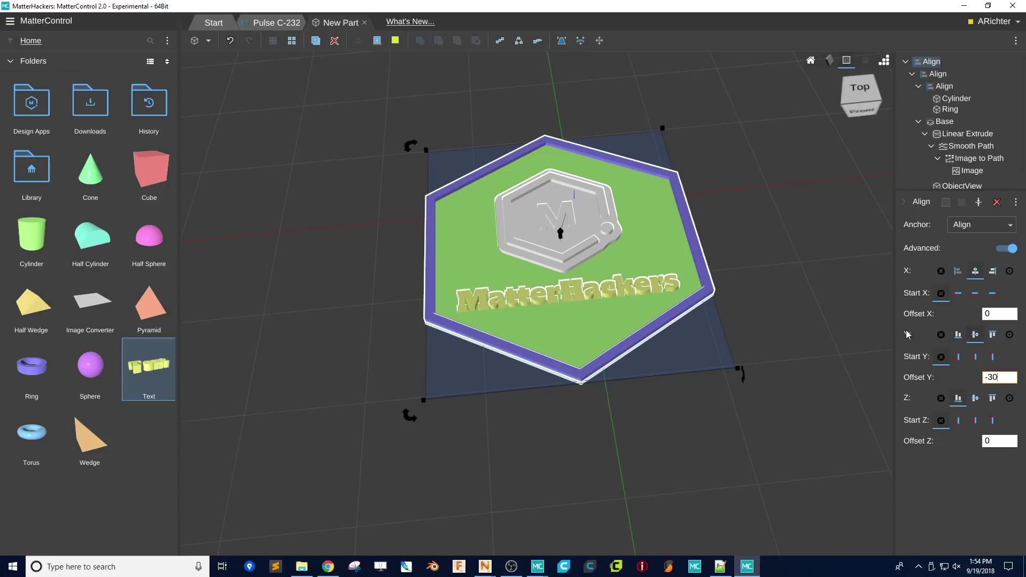
right_drag(730, 250, 587, 321)
scroll(538, 361, up, 5)
right_drag(538, 361, 541, 342)
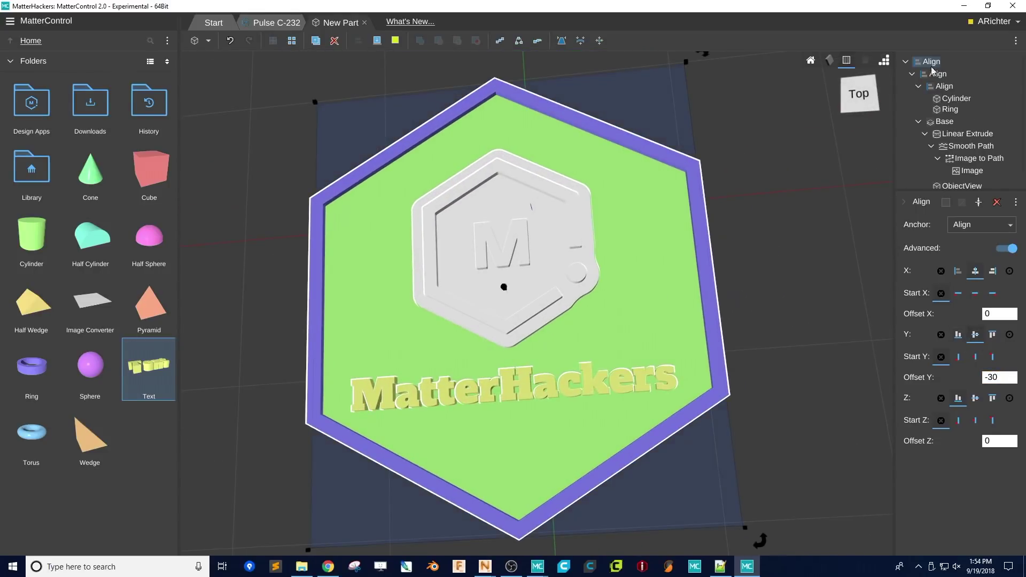
- Set the lettering's Fit to Bounds depth to 15
scroll(942, 155, down, 2)
click(944, 167)
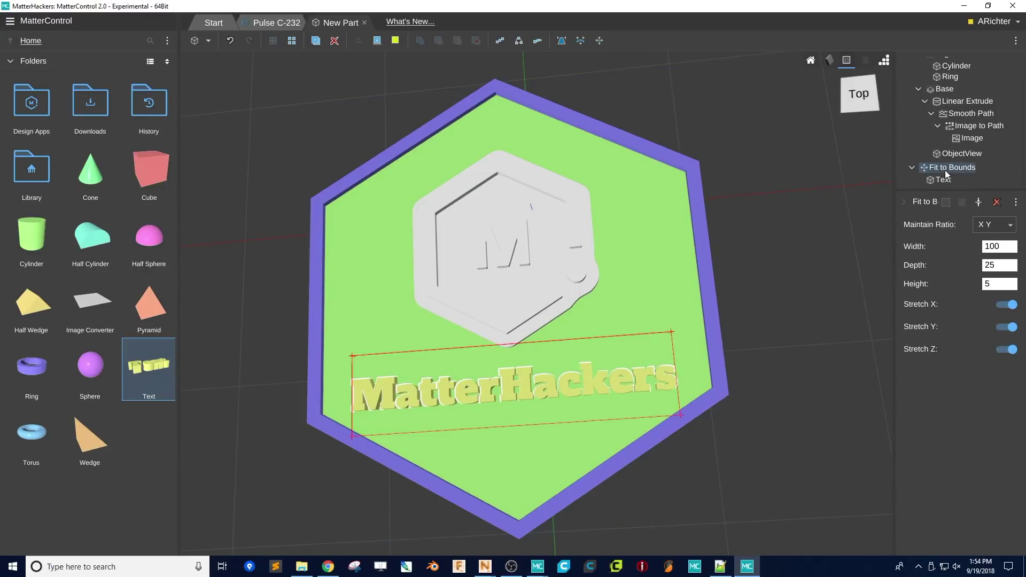
right_drag(620, 364, 601, 414)
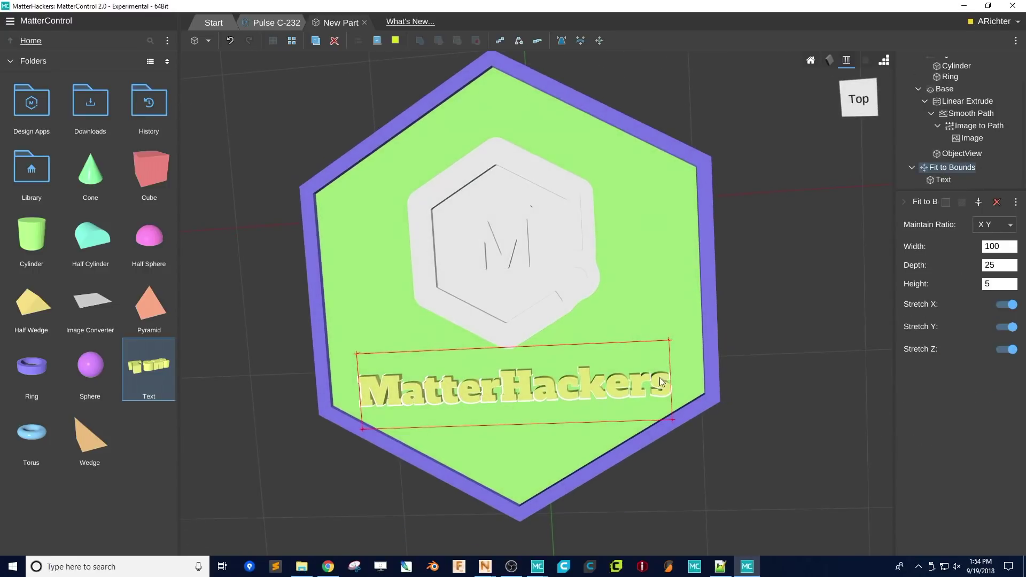
drag(997, 268, 977, 268)
text(20)
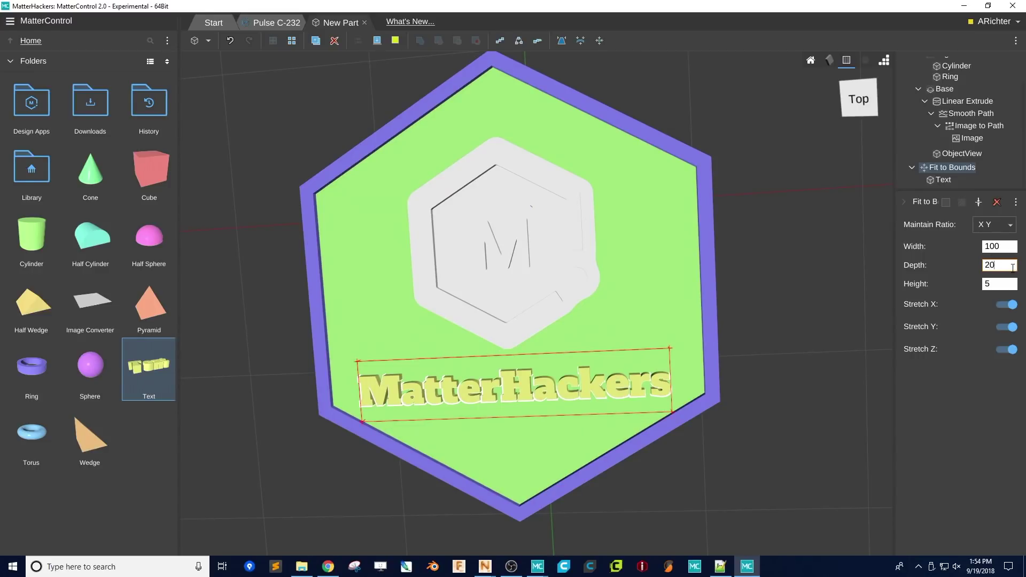
key(BackSpace)
key(BackSpace)
text(15)
key(Return)
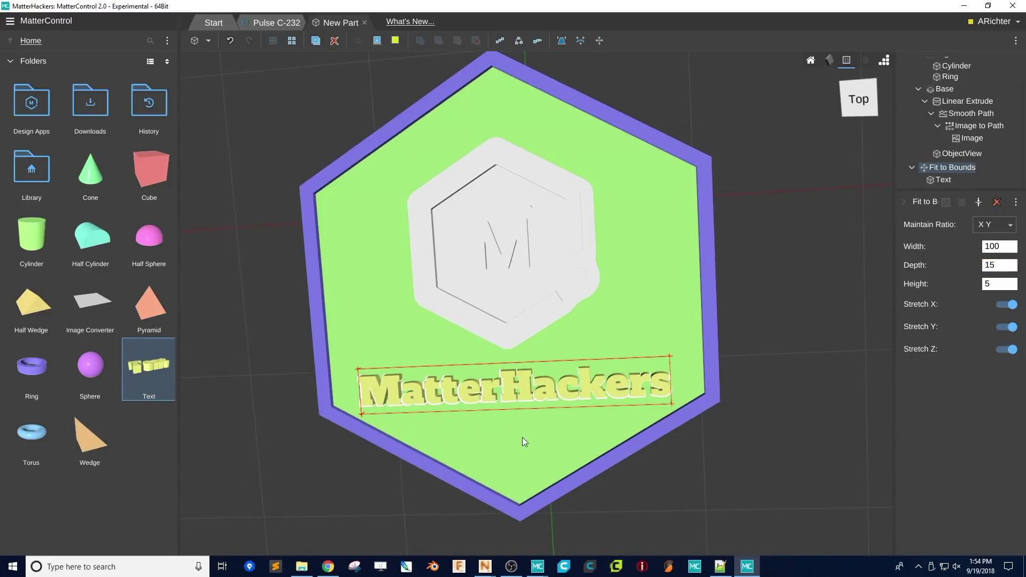
- Replace the MatterHackers lettering in the Text object with a person's full name
click(942, 180)
click(993, 221)
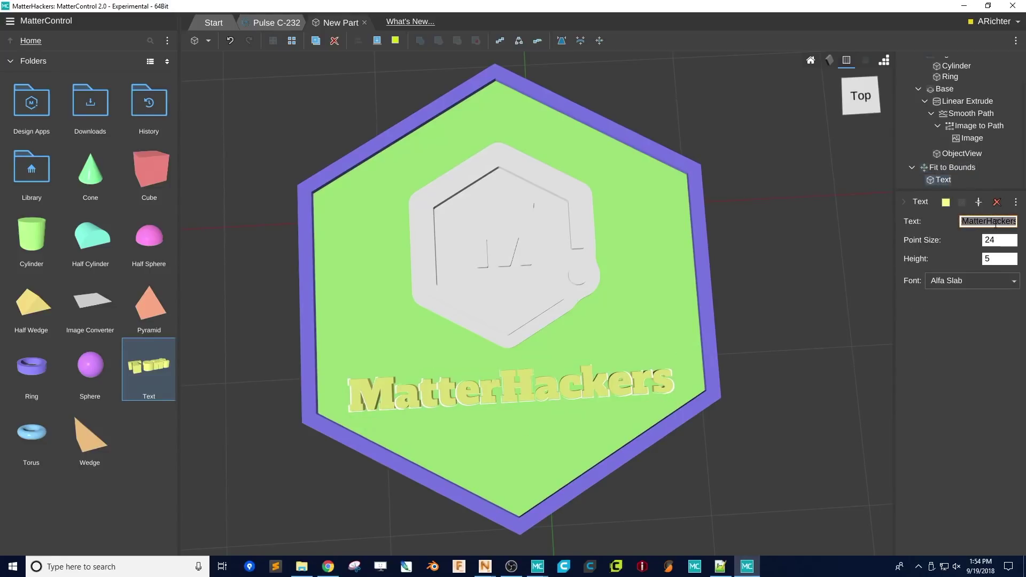
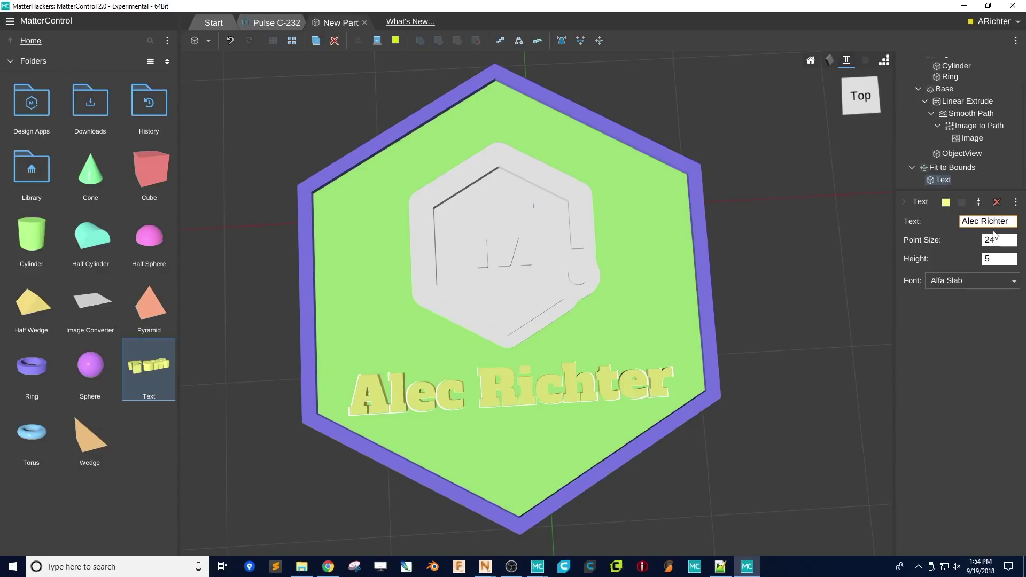
double_click(993, 221)
key(BackSpace)
key(BackSpace)
click(950, 167)
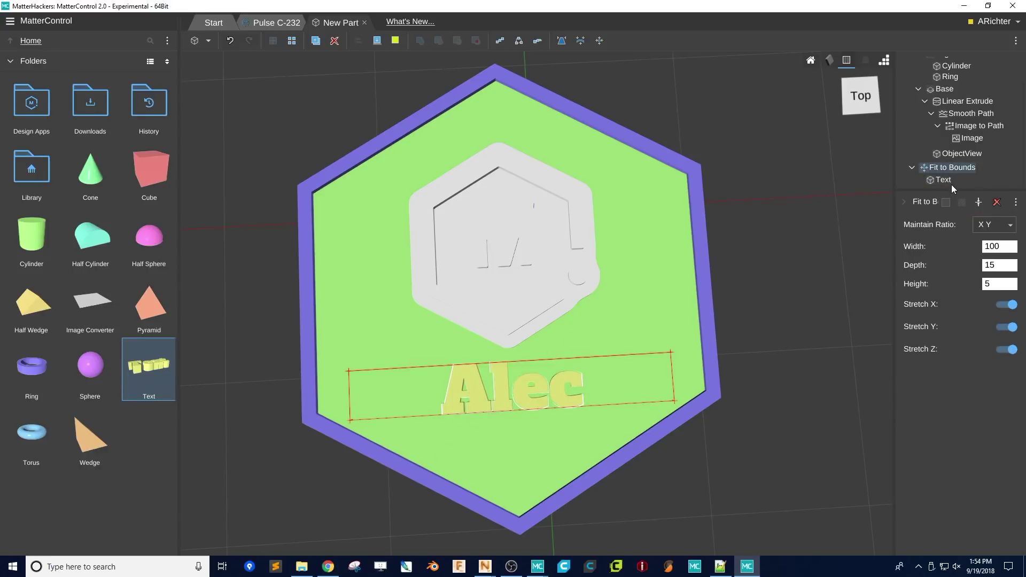
click(946, 181)
click(986, 222)
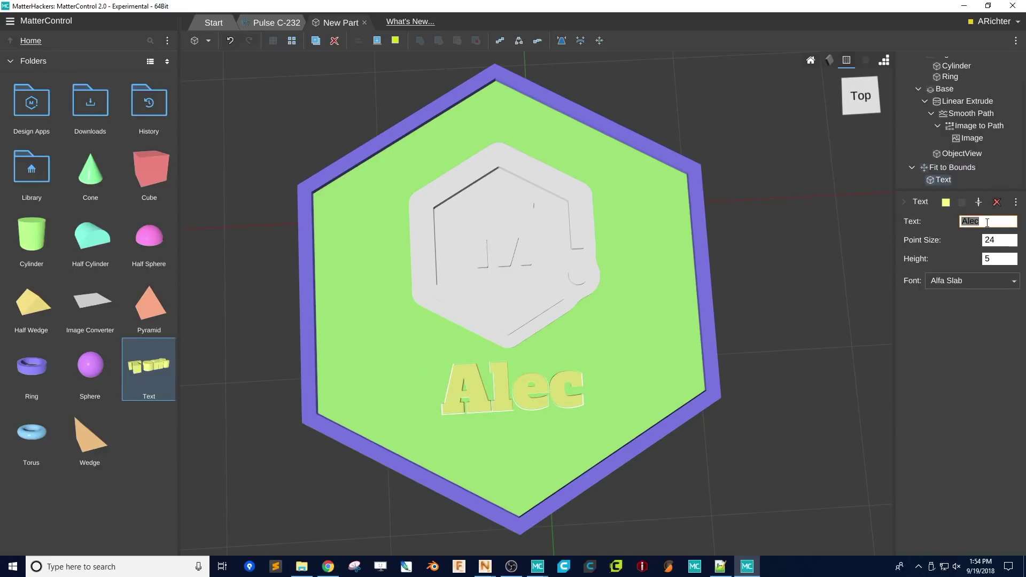
click(986, 222)
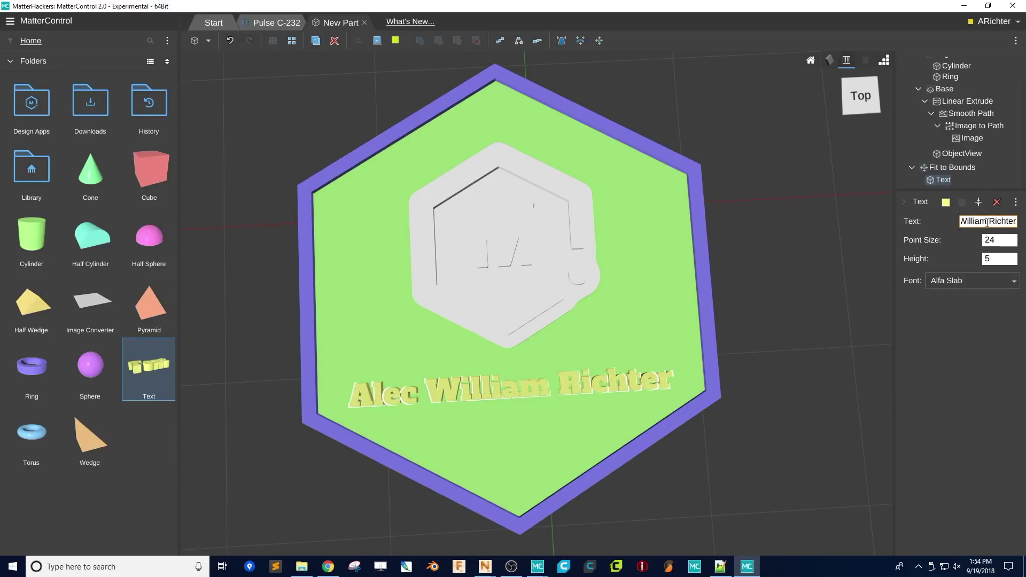
click(948, 167)
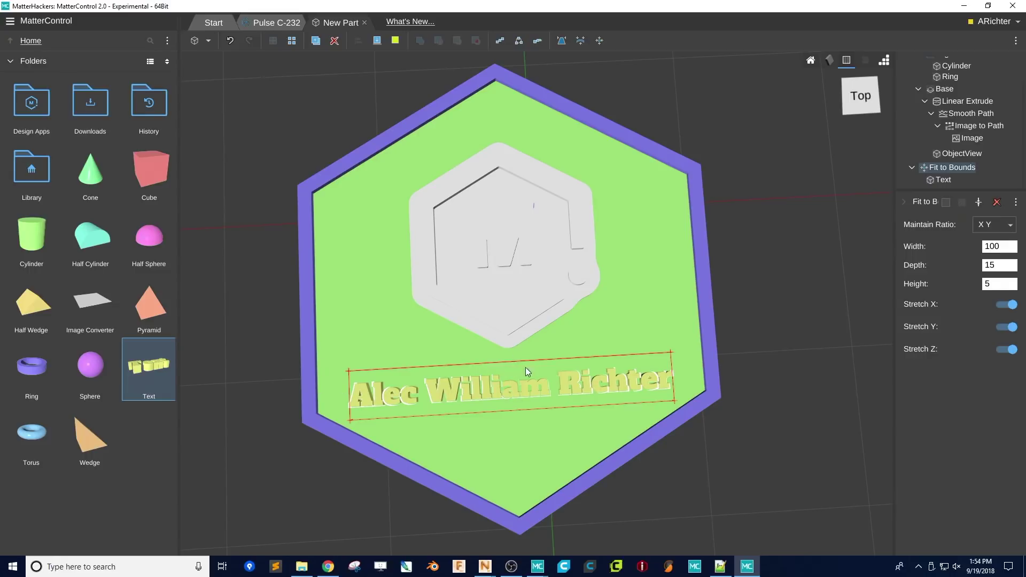
- Clear the full name from the Text object's lettering
click(944, 180)
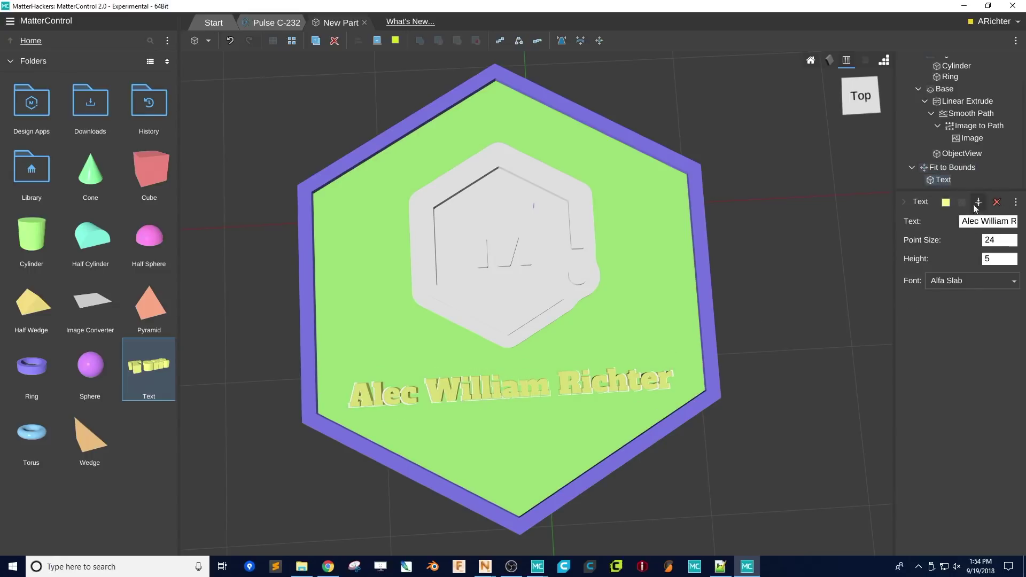
double_click(981, 220)
key(ctrl+a)
key(BackSpace)
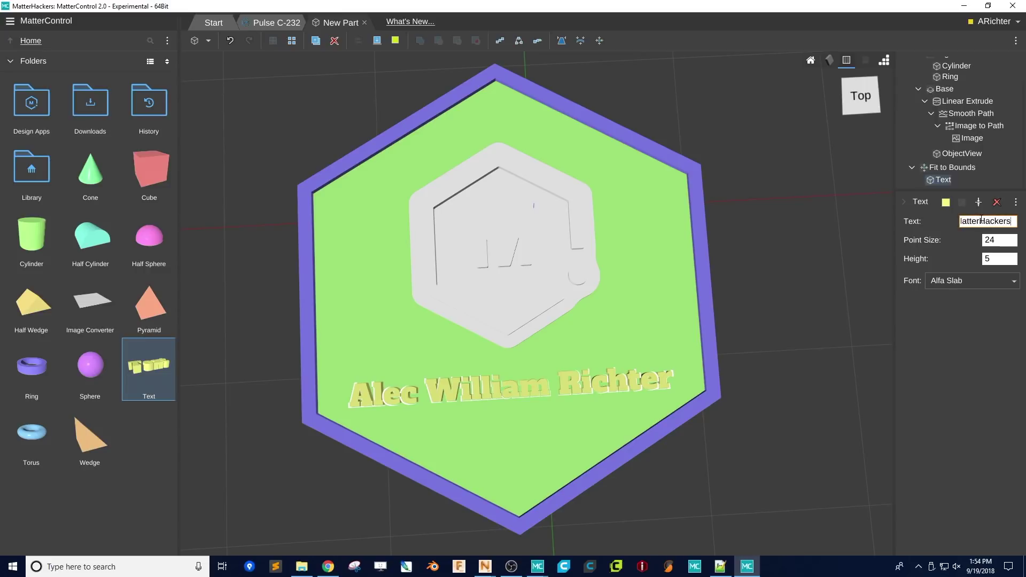
- Try the Lobster, Titan and Titillium fonts, settling on Righteous for the lettering
click(971, 279)
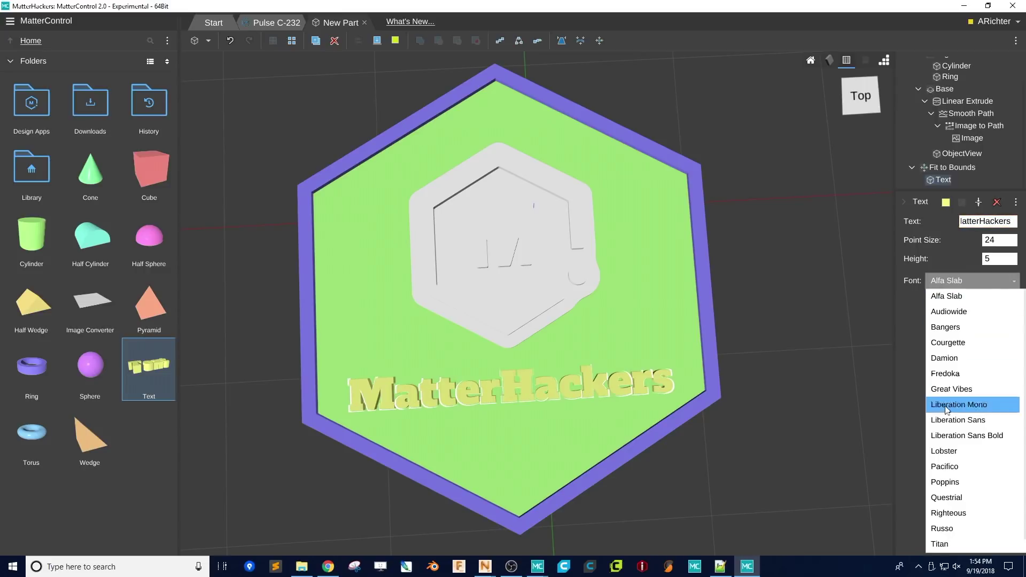
click(954, 448)
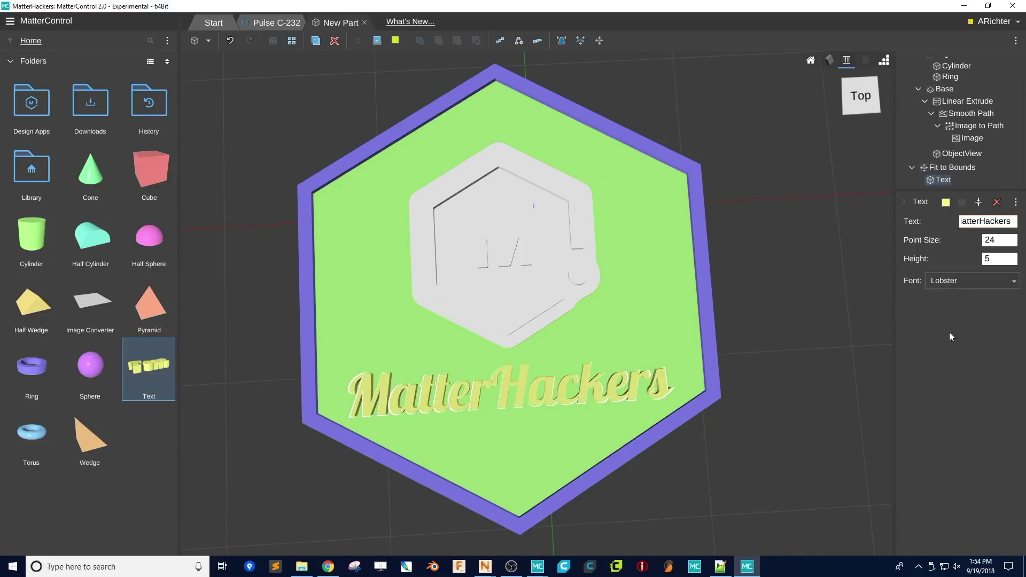
click(985, 278)
click(963, 529)
click(959, 281)
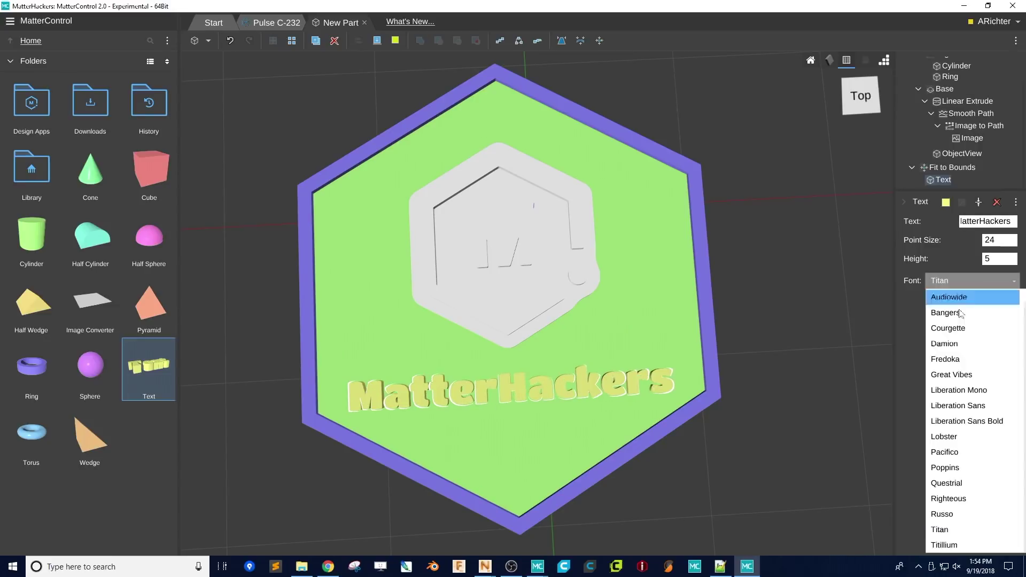
click(953, 542)
click(946, 285)
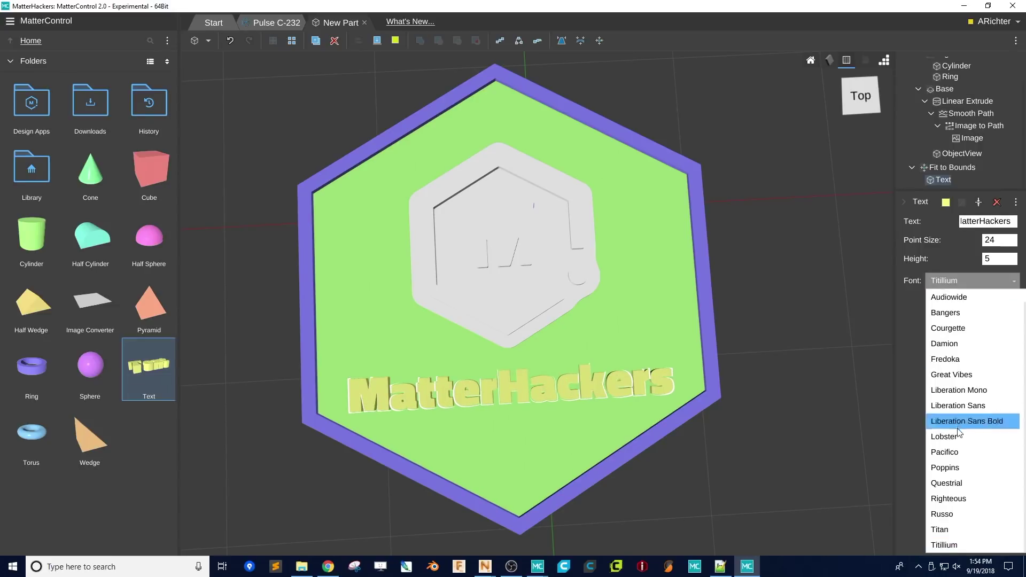
click(959, 500)
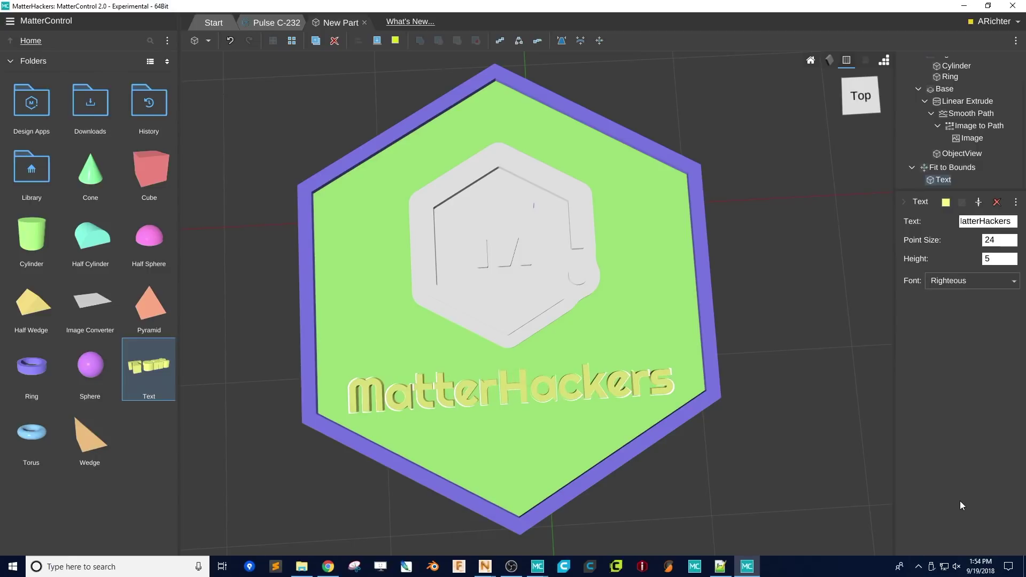
right_drag(566, 373, 584, 319)
- Change the logo Base's Base Type from Outline to Circle
scroll(598, 342, up, 2)
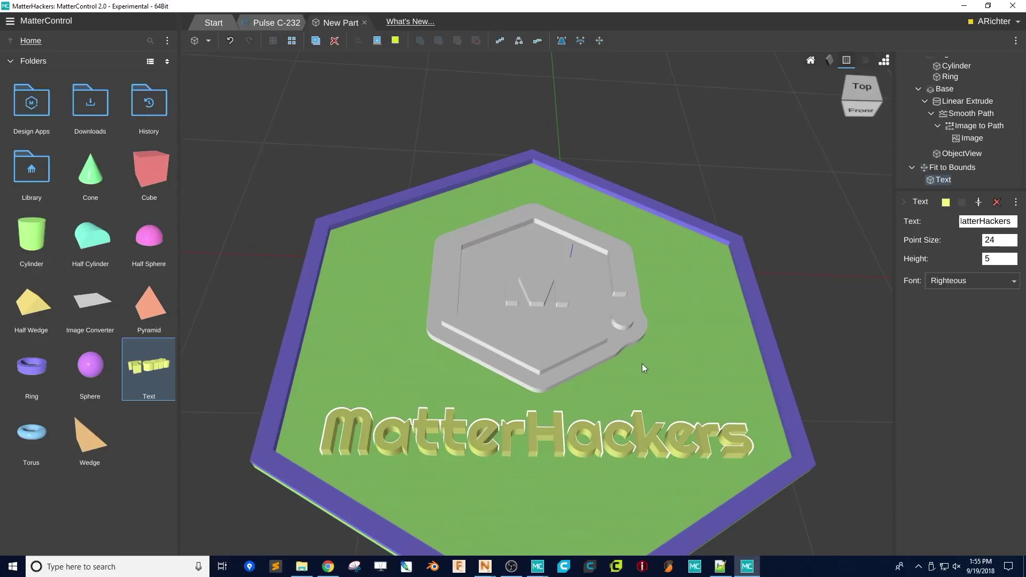
scroll(975, 122, up, 1)
click(943, 102)
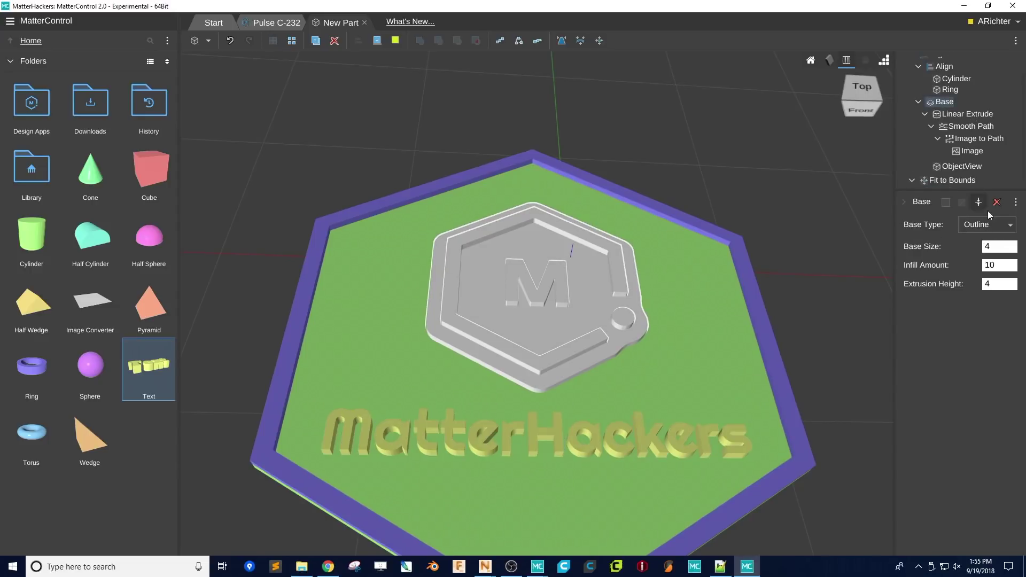
click(1002, 230)
click(978, 270)
right_drag(628, 321, 616, 386)
scroll(682, 389, down, 2)
scroll(682, 389, up, 2)
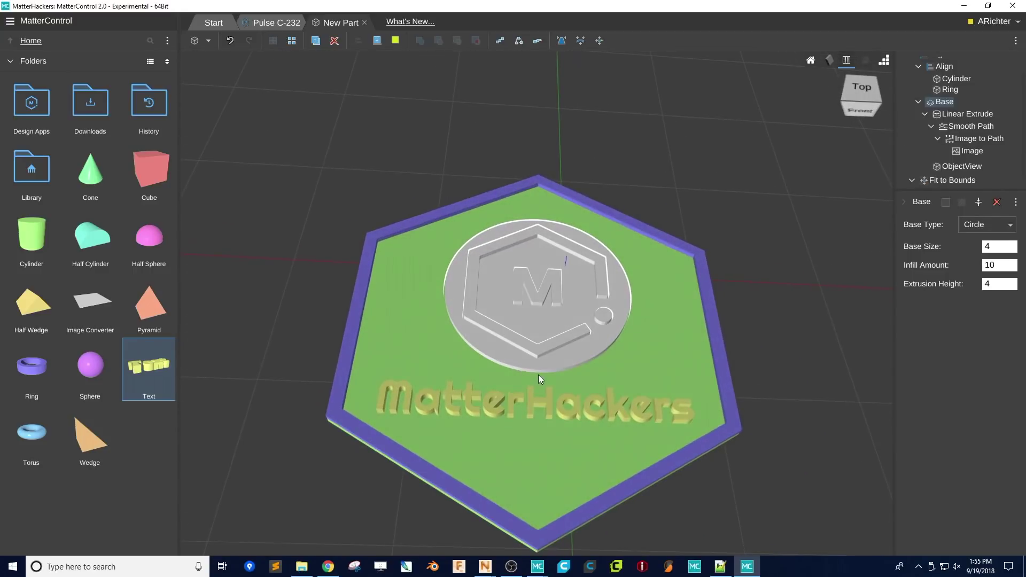
- Save the design as 'Hextile' in the Library folder
click(202, 40)
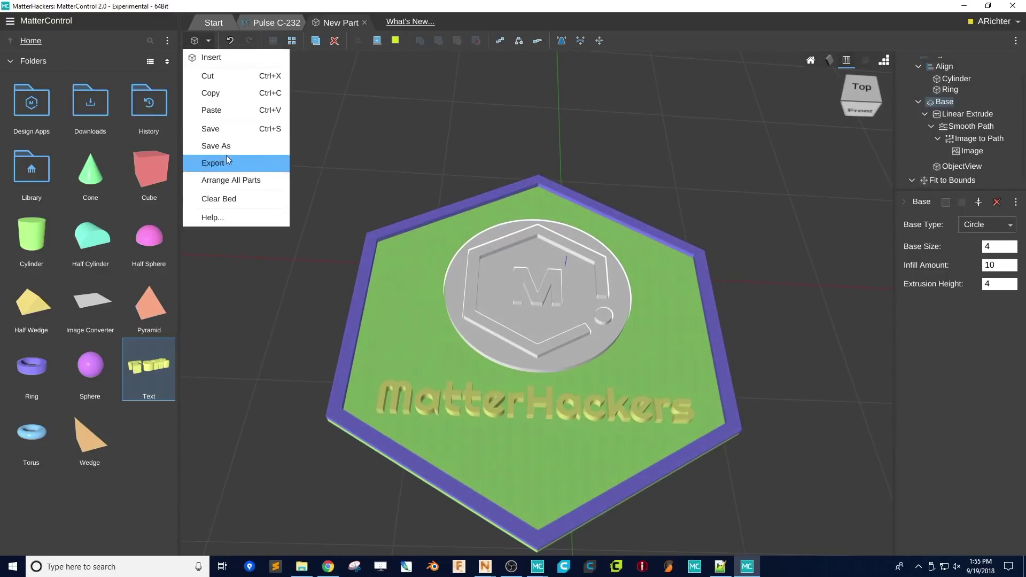
click(225, 145)
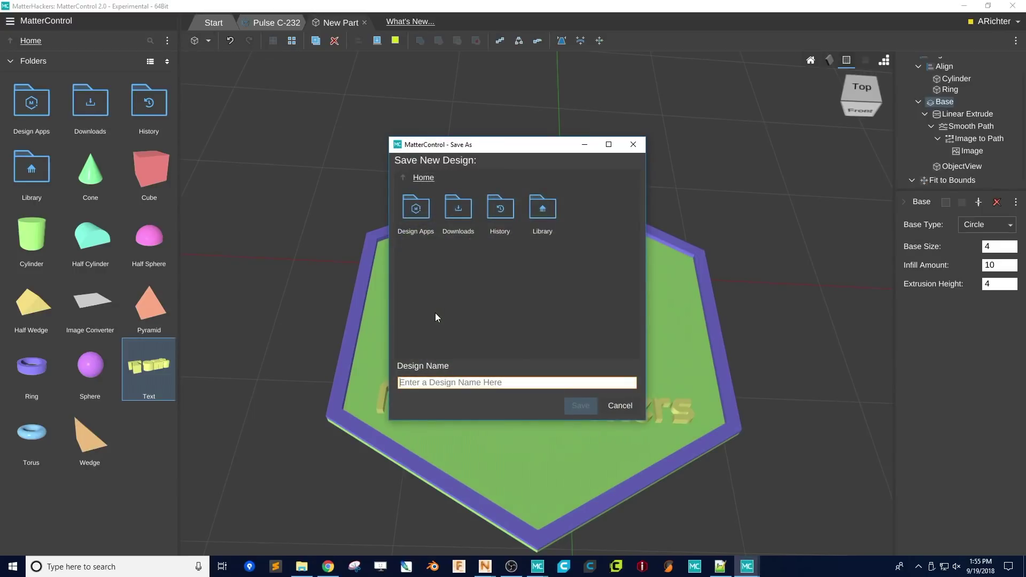
double_click(534, 216)
click(458, 382)
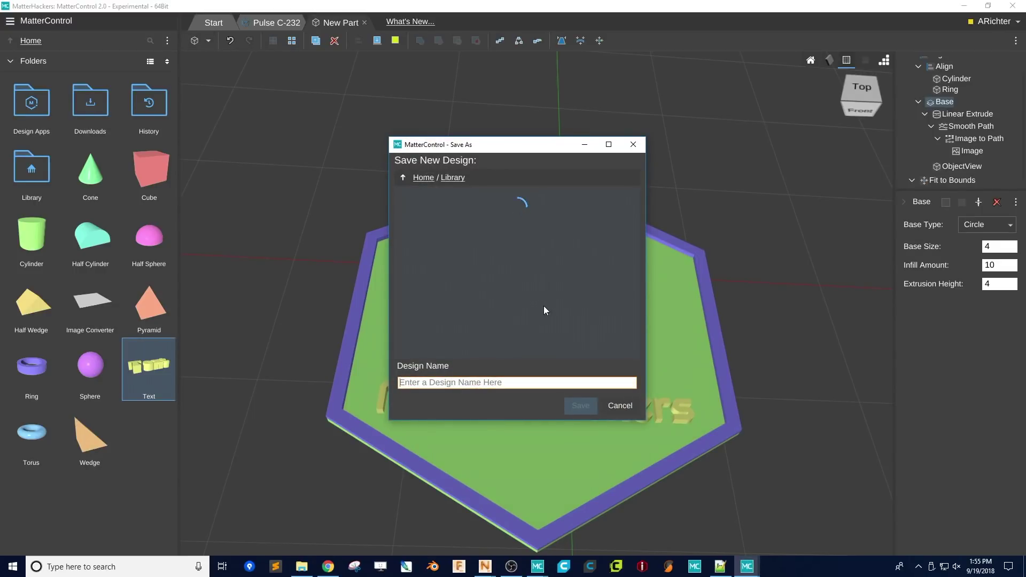
text(Hextile)
key(Return)
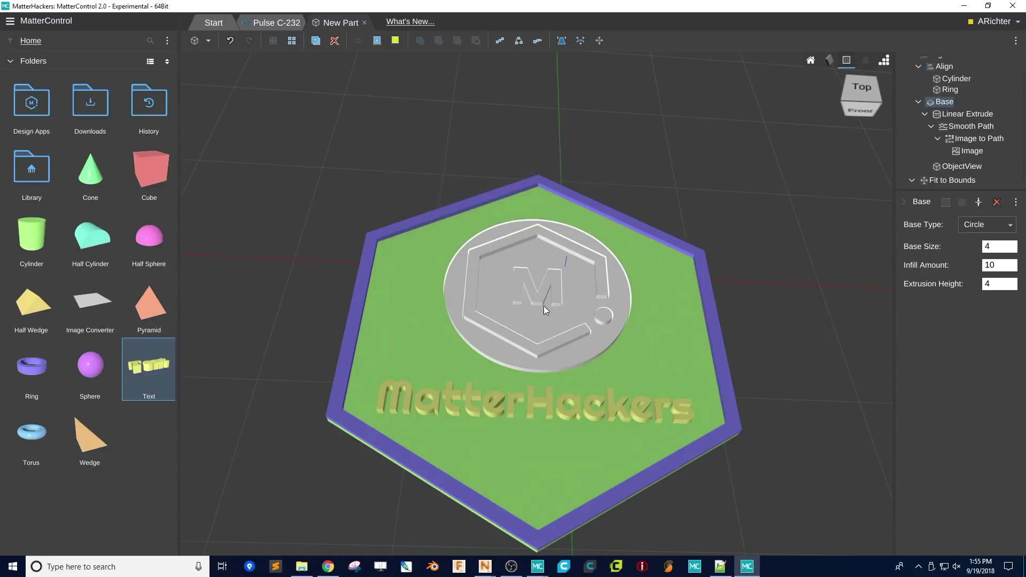
click(624, 268)
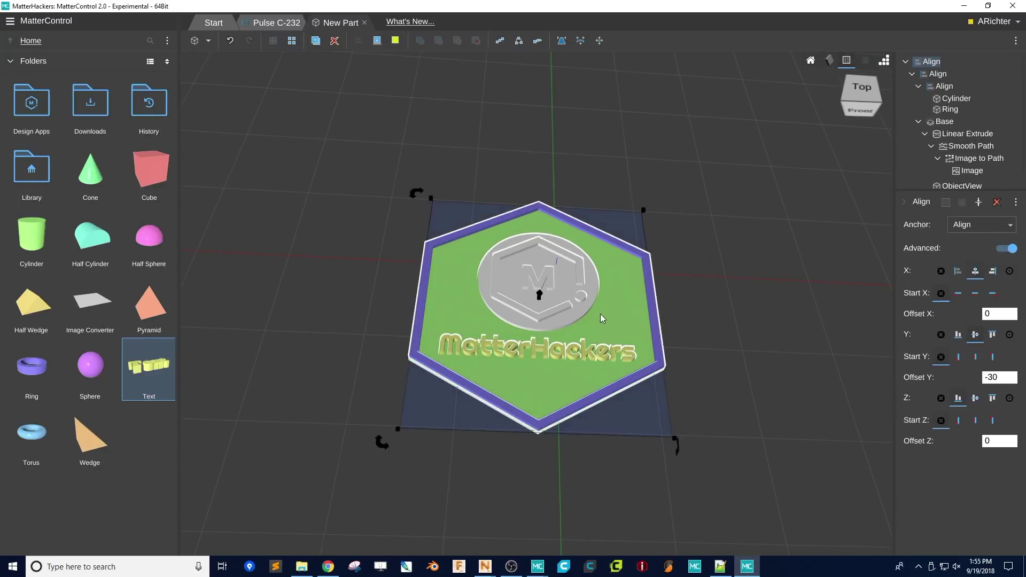
- Move the hex tile to the bed's upper left and add a Blank Tile from Design Apps > Mosaic Tile
drag(600, 313, 349, 204)
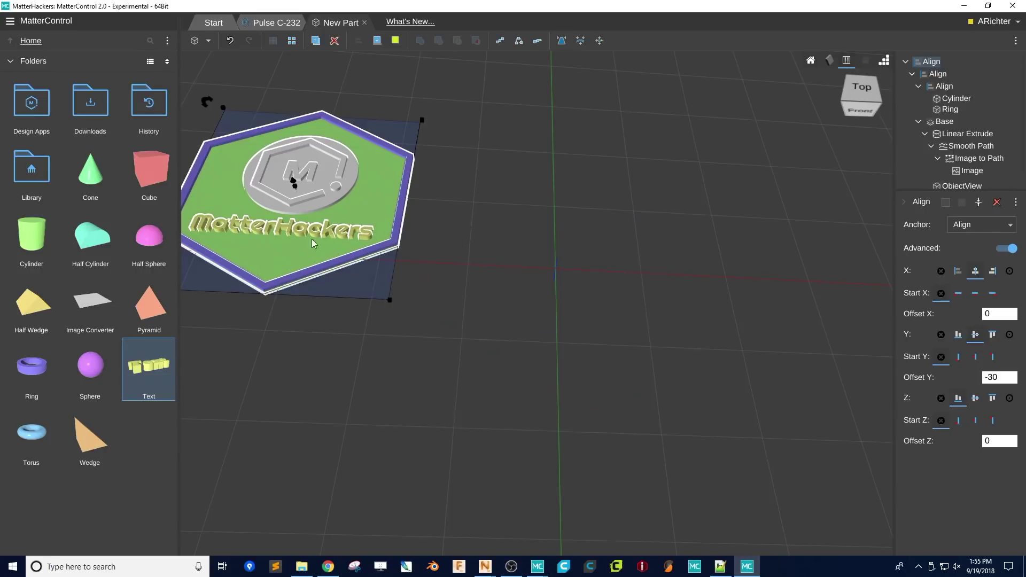
click(30, 114)
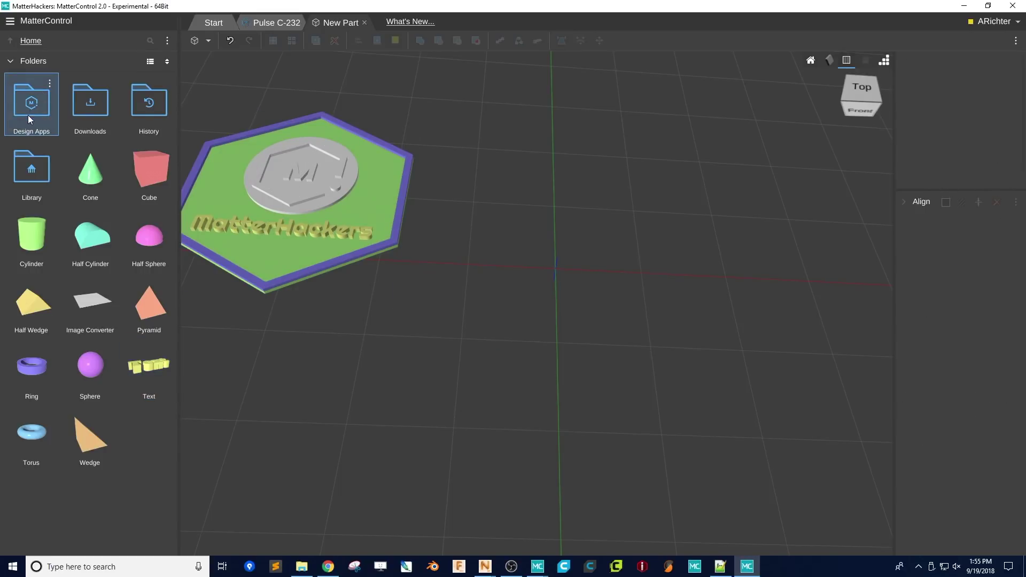
double_click(27, 109)
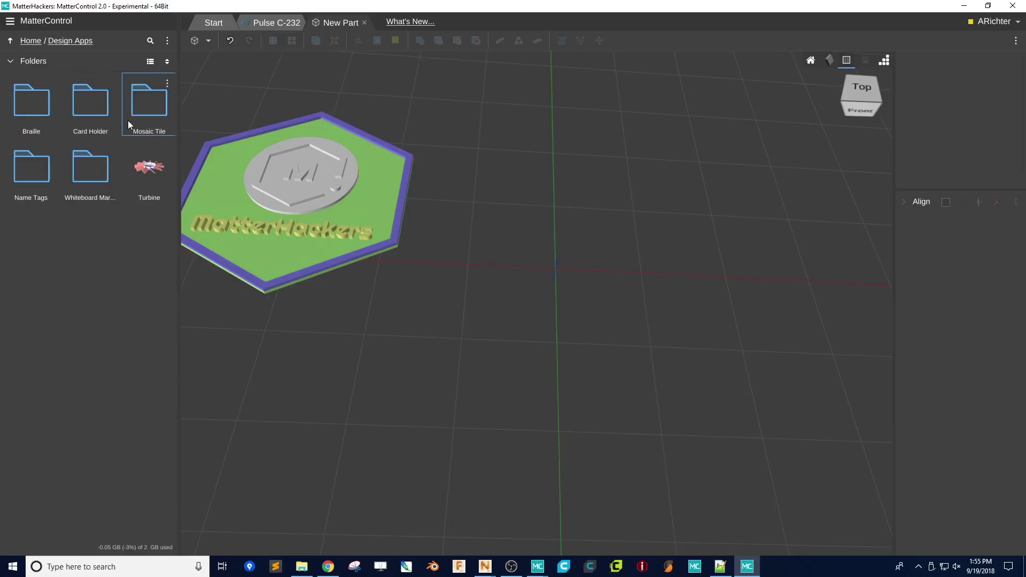
double_click(128, 120)
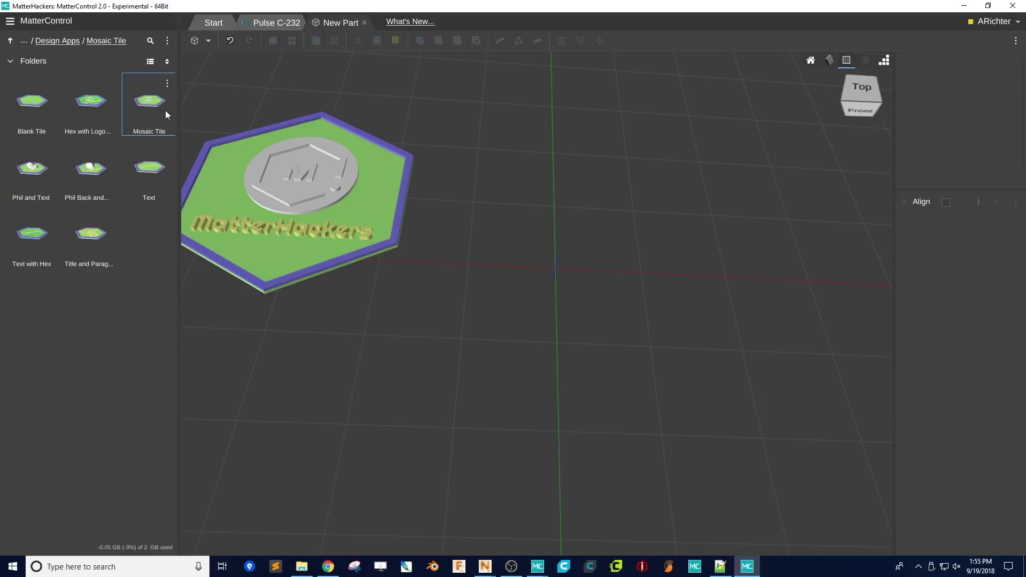
drag(38, 136, 495, 289)
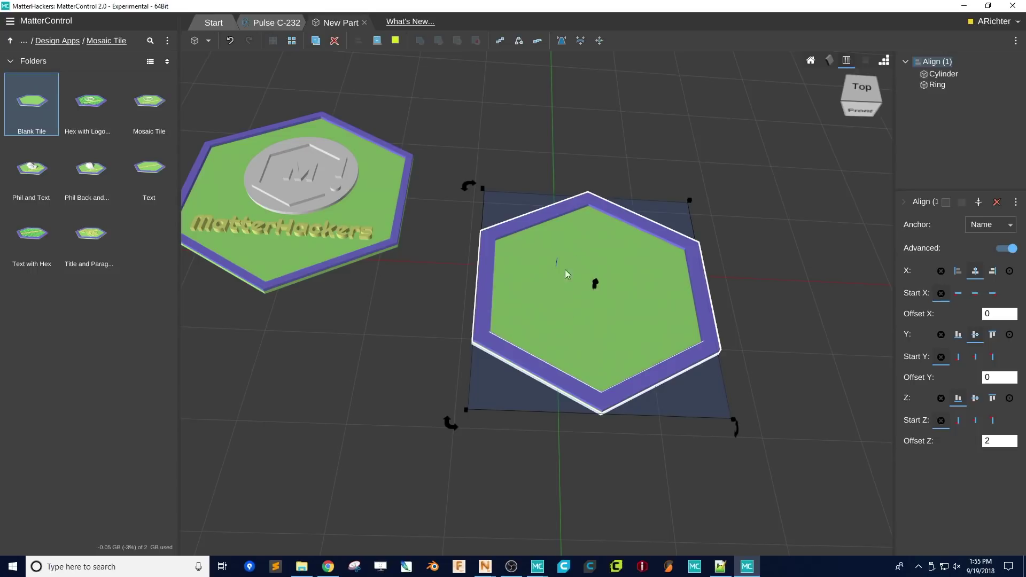
- Replace the Blank Tile with the Hex with Logo and Text tile, then add the Mosaic Tile template
key(Delete)
drag(114, 127, 613, 322)
scroll(595, 326, up, 5)
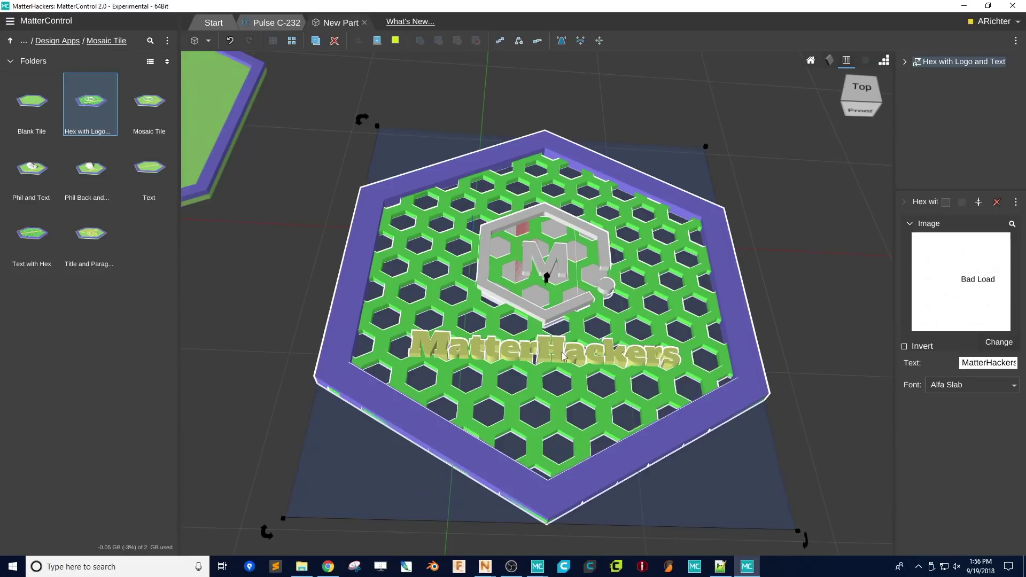
click(904, 62)
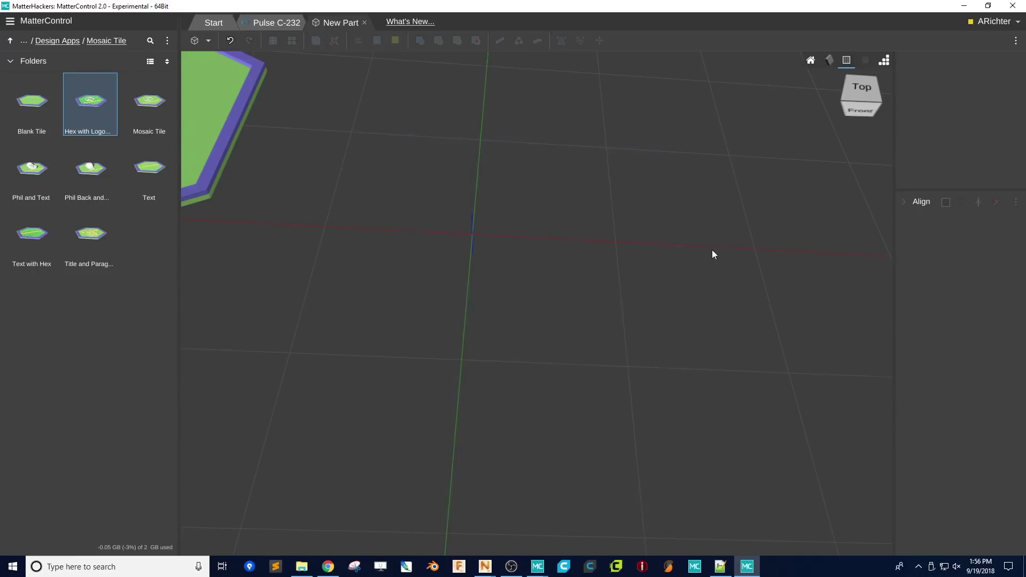
drag(160, 110, 371, 241)
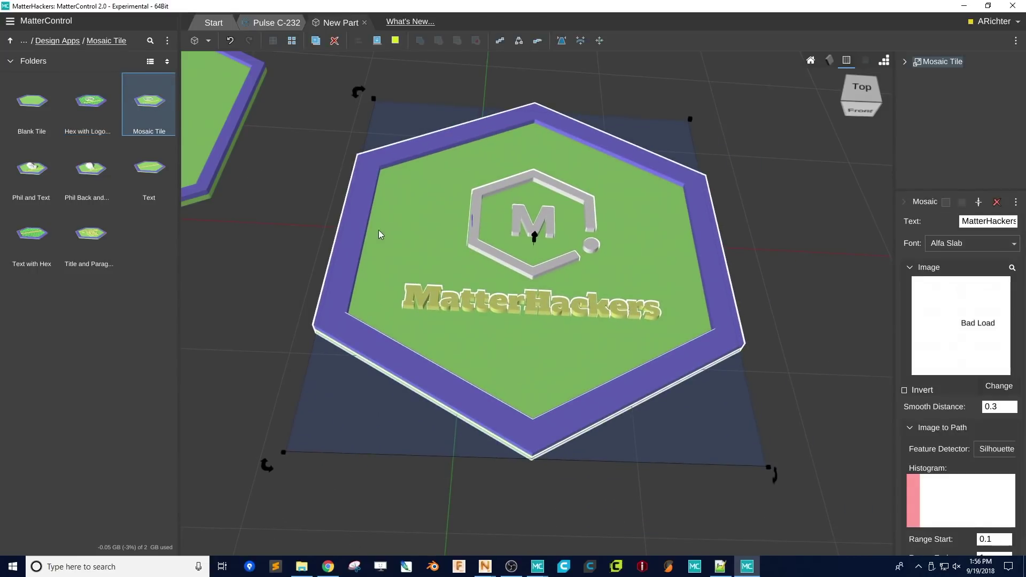
- Add the Phil and Text tile and replace its text with a sample name
drag(32, 169, 510, 285)
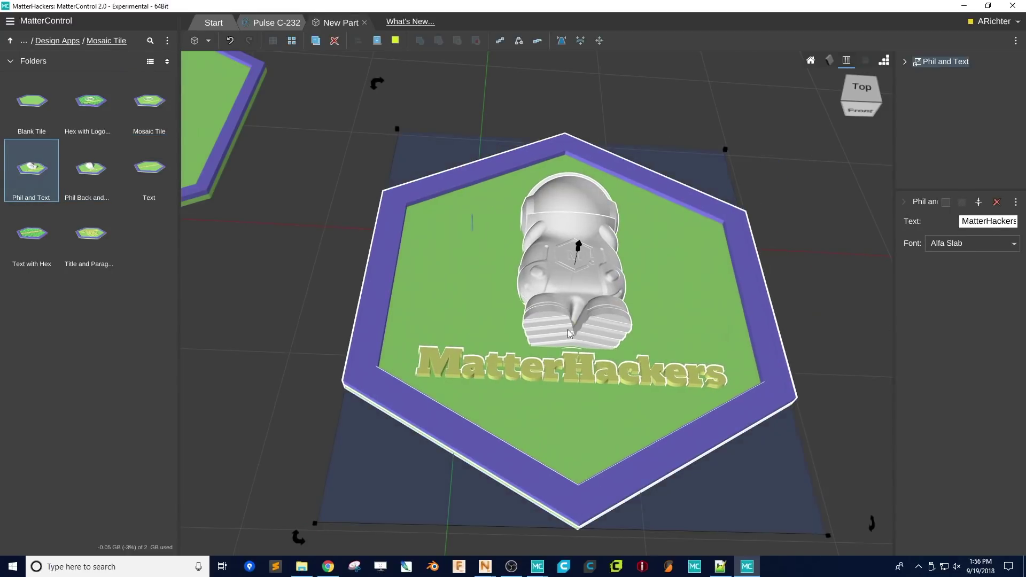
click(973, 222)
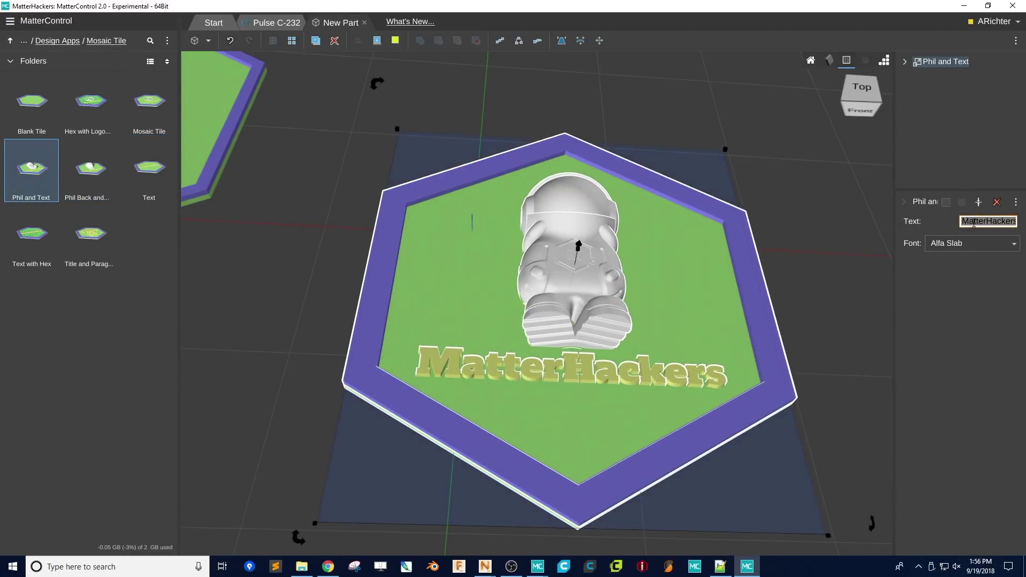
text(Phil A Ment)
click(861, 88)
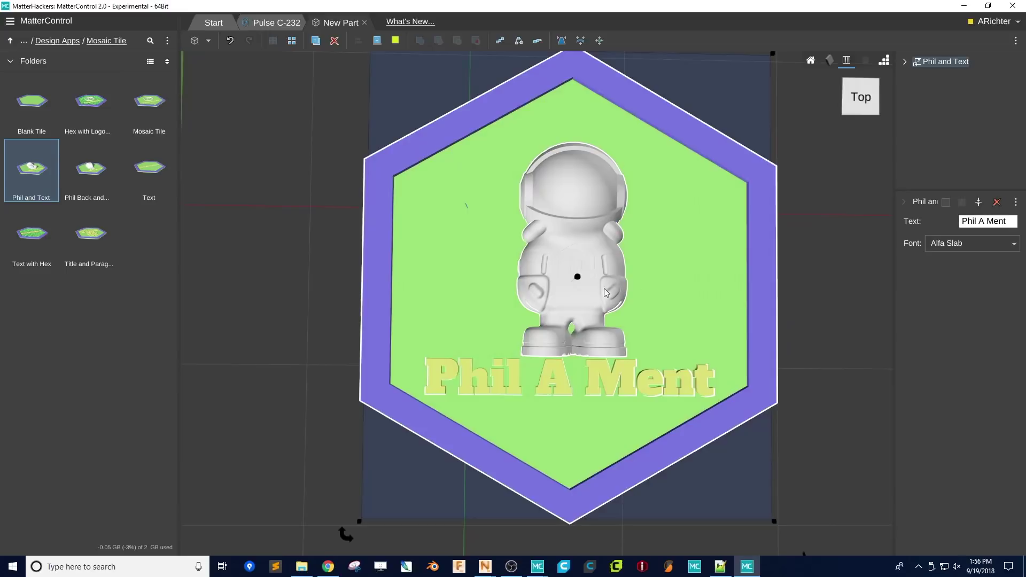
- Swap through Title and Paragraph and Hex with Logo and Text, ending with the Mosaic Tile template
key(Delete)
drag(93, 252, 398, 294)
click(954, 221)
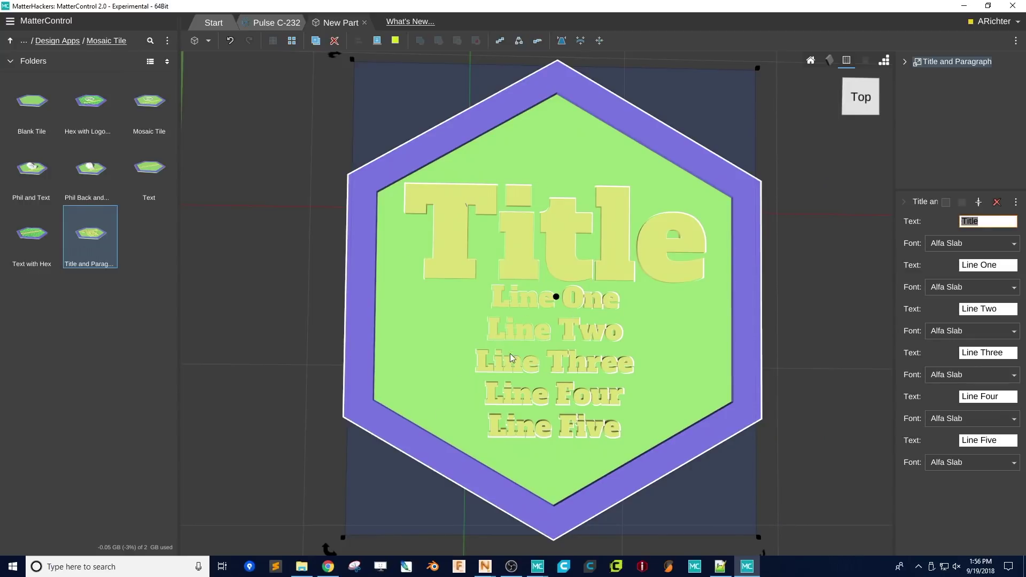
click(406, 357)
key(Delete)
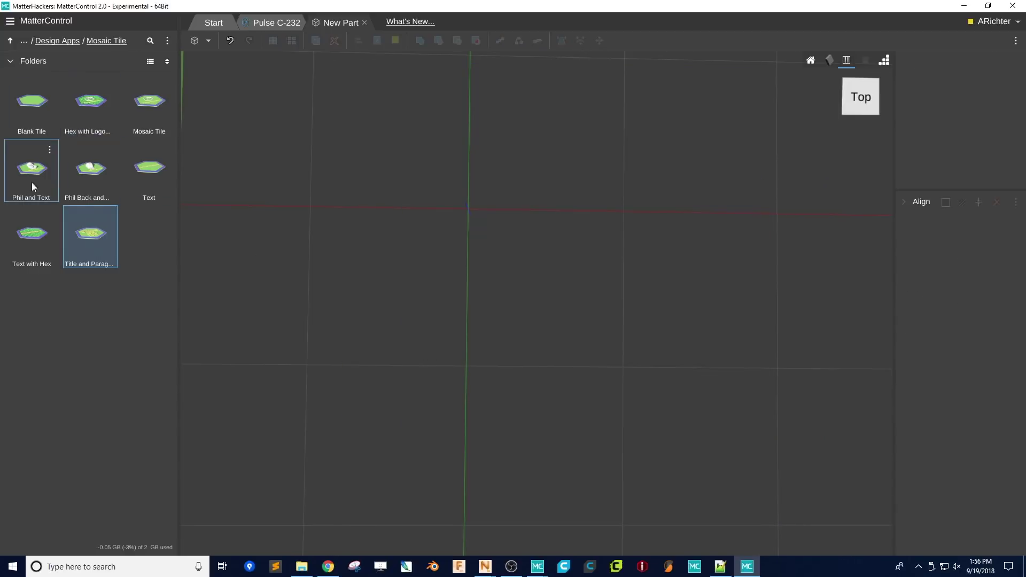
drag(88, 107, 279, 254)
key(Delete)
drag(160, 94, 471, 293)
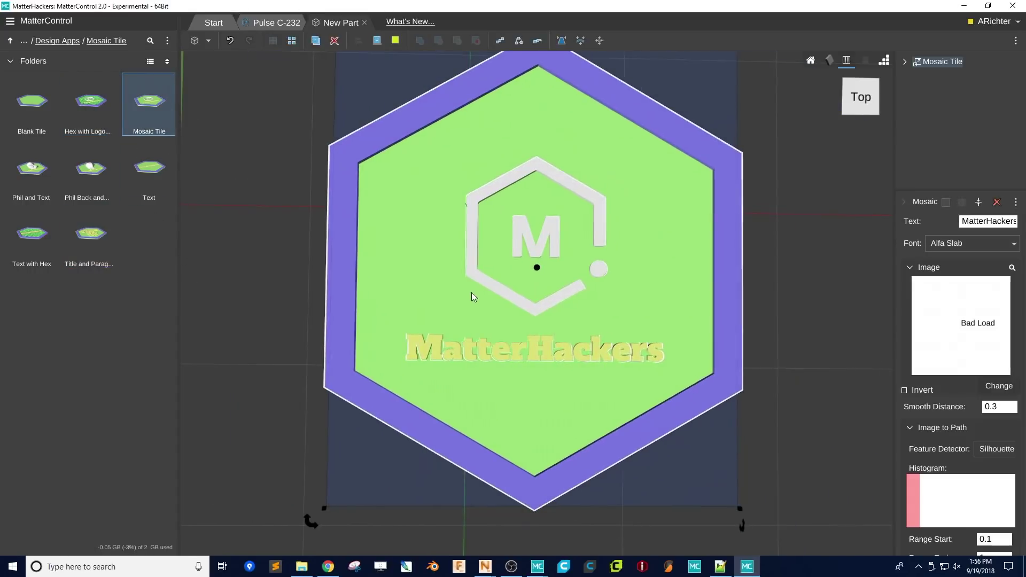
- Change the Mosaic Tile's image to the flower picture from the Desktop
click(999, 385)
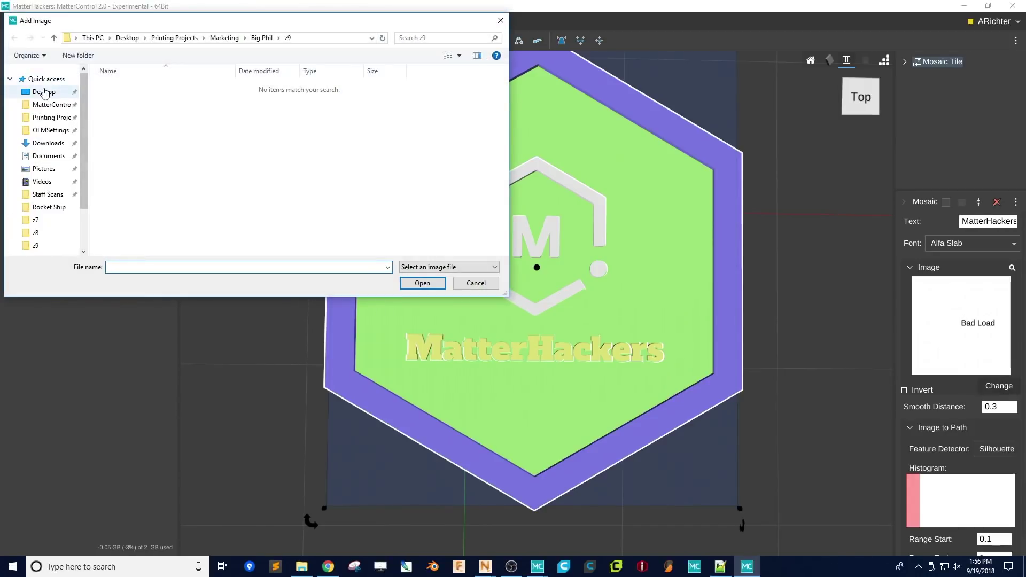
click(44, 92)
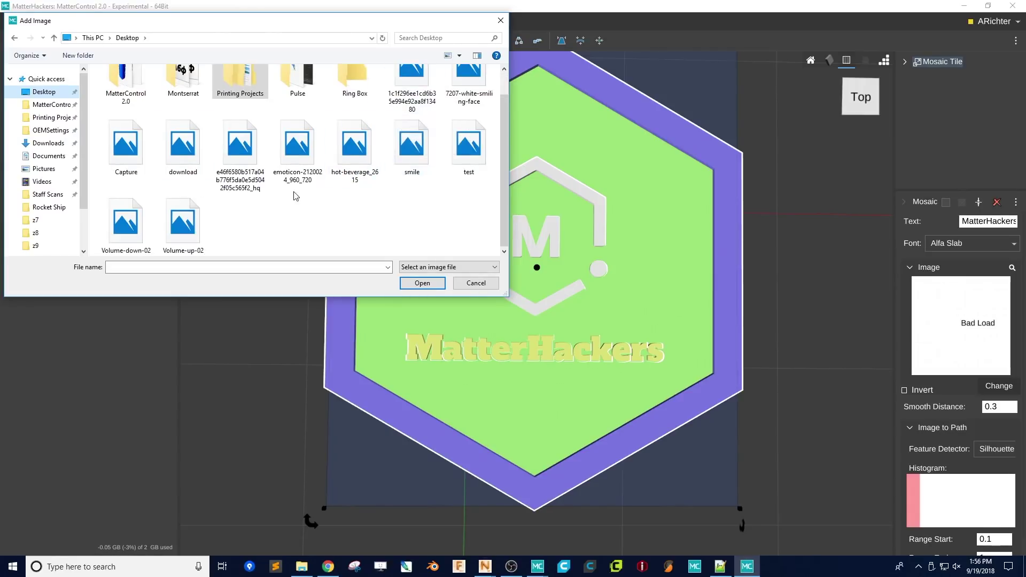
double_click(419, 126)
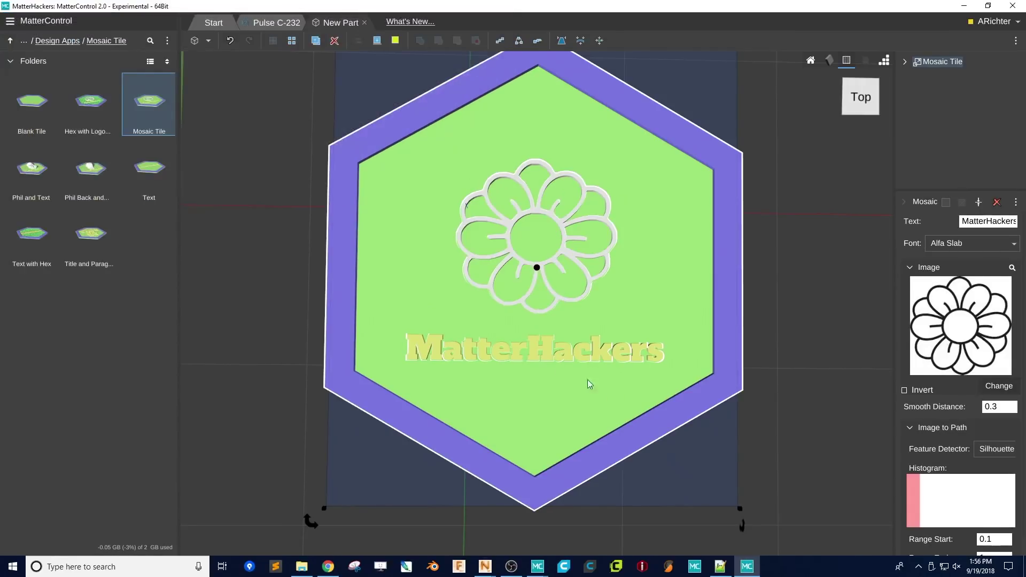
right_drag(587, 379, 547, 319)
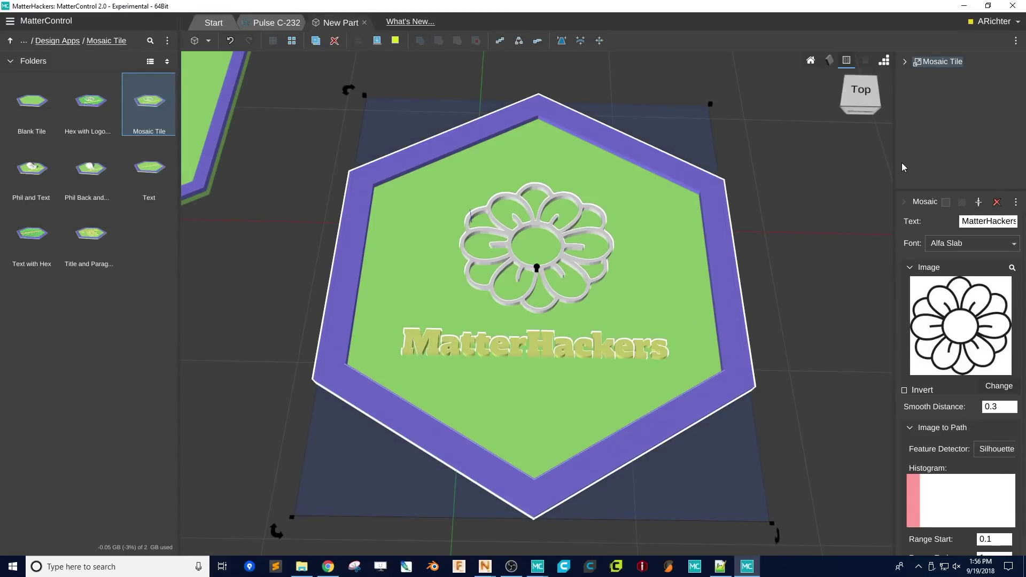
- Set the tile's text to 'Flower Power' and inspect the raised lettering
click(968, 222)
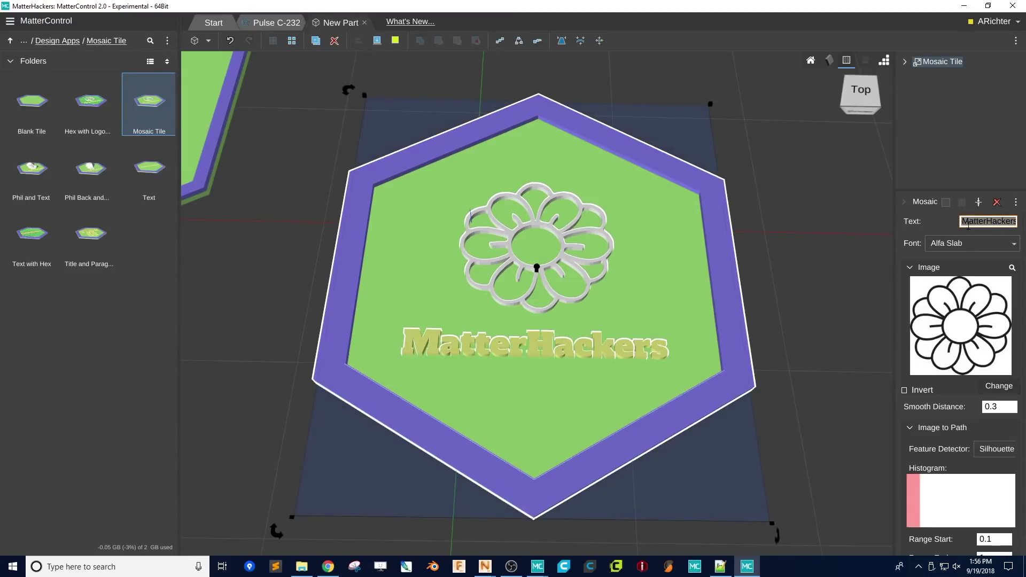
text(Flower Powre)
key(BackSpace)
key(BackSpace)
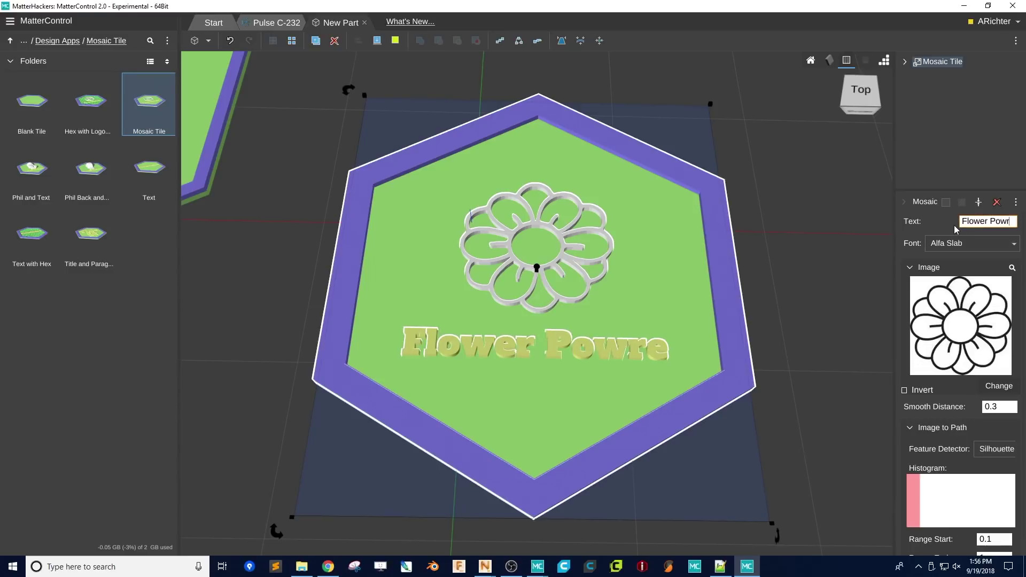
text(er)
right_drag(721, 162, 673, 258)
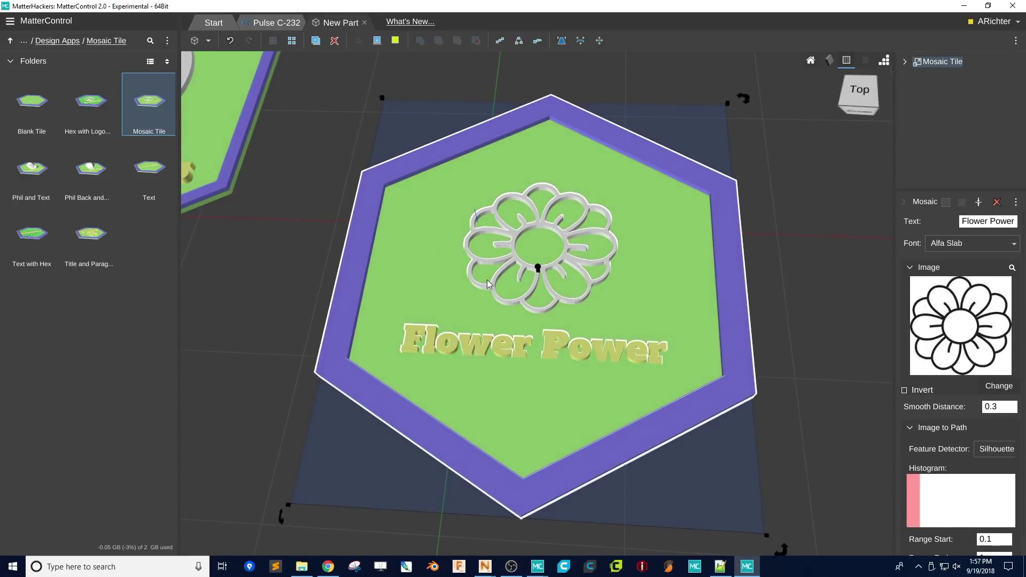
scroll(486, 280, down, 5)
mouse_move(476, 277)
right_down()
mouse_move(312, 230)
mouse_move(446, 265)
mouse_move(479, 287)
right_up()
scroll(515, 341, up, 3)
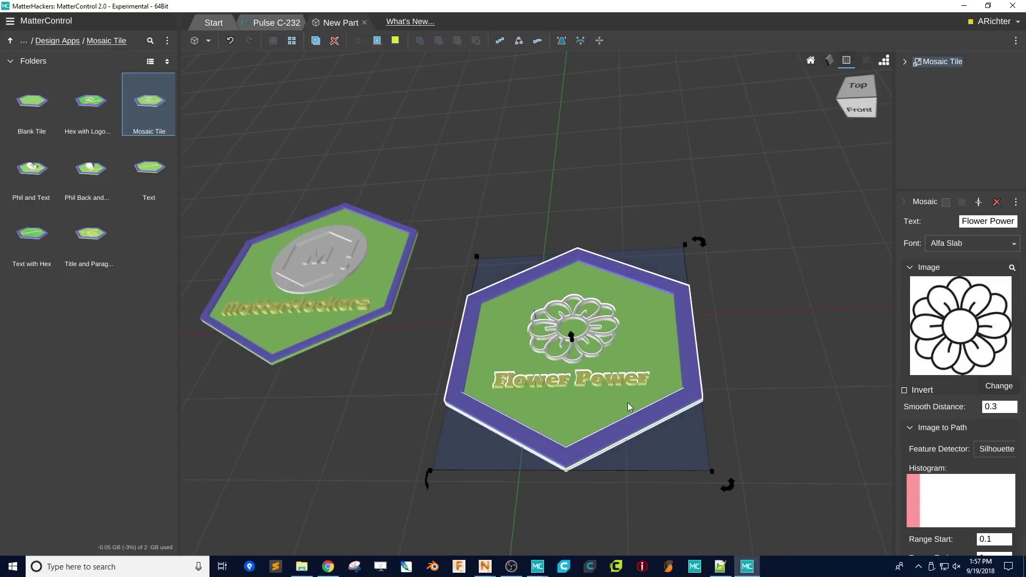
- Select the left MatterHackers hex tile in the 3D view
click(284, 248)
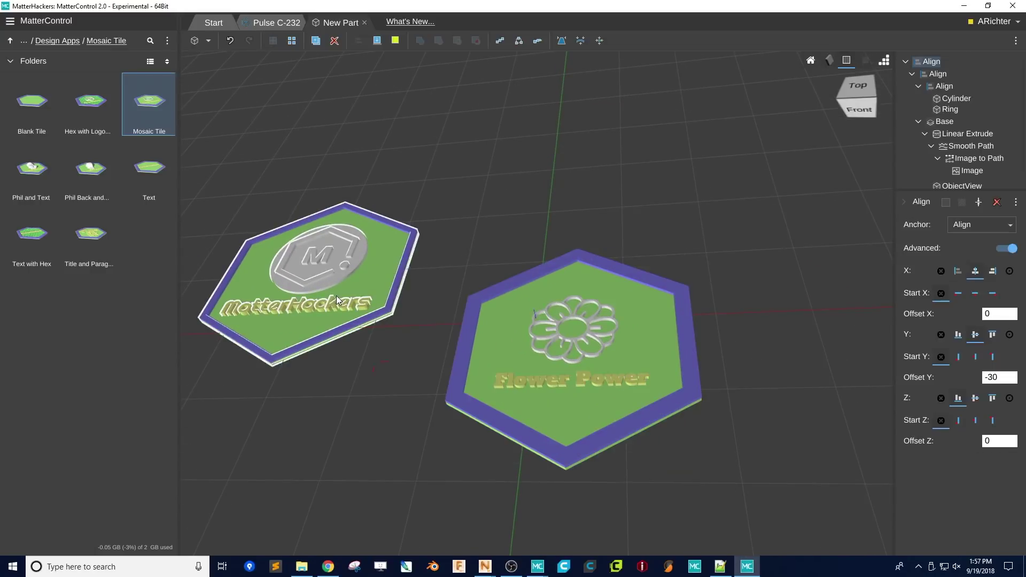